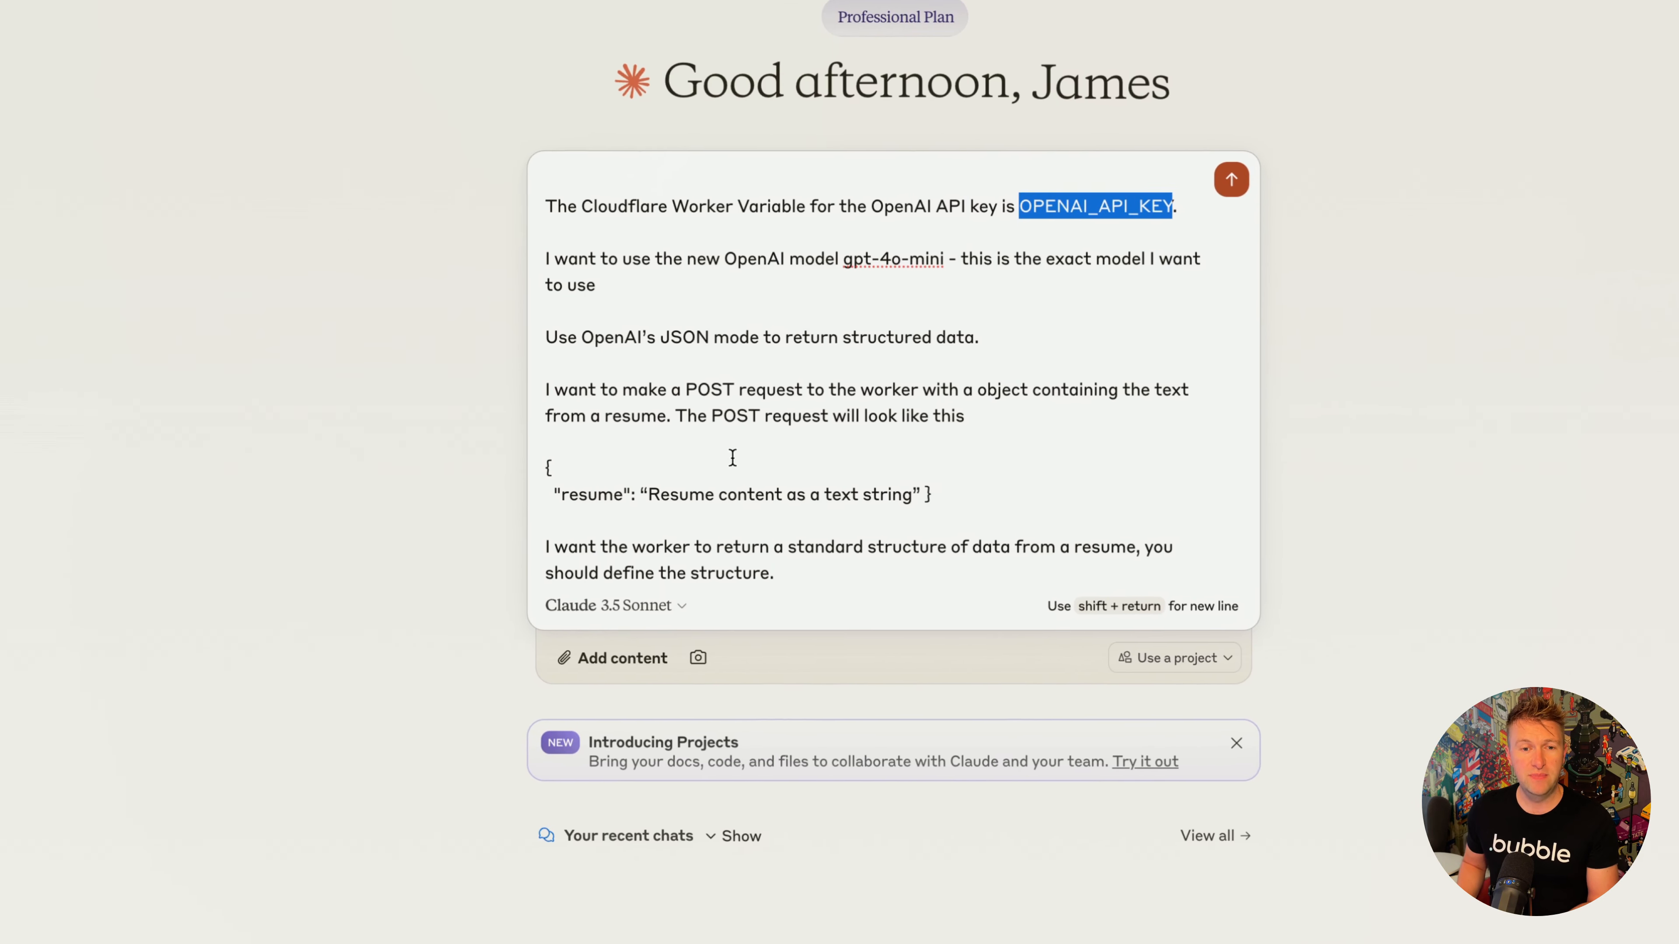
- Put the example resume JSON in the prompt on a single line and submit the prompt to Claude
{"action": "double_click", "coordinate": [549, 506]}
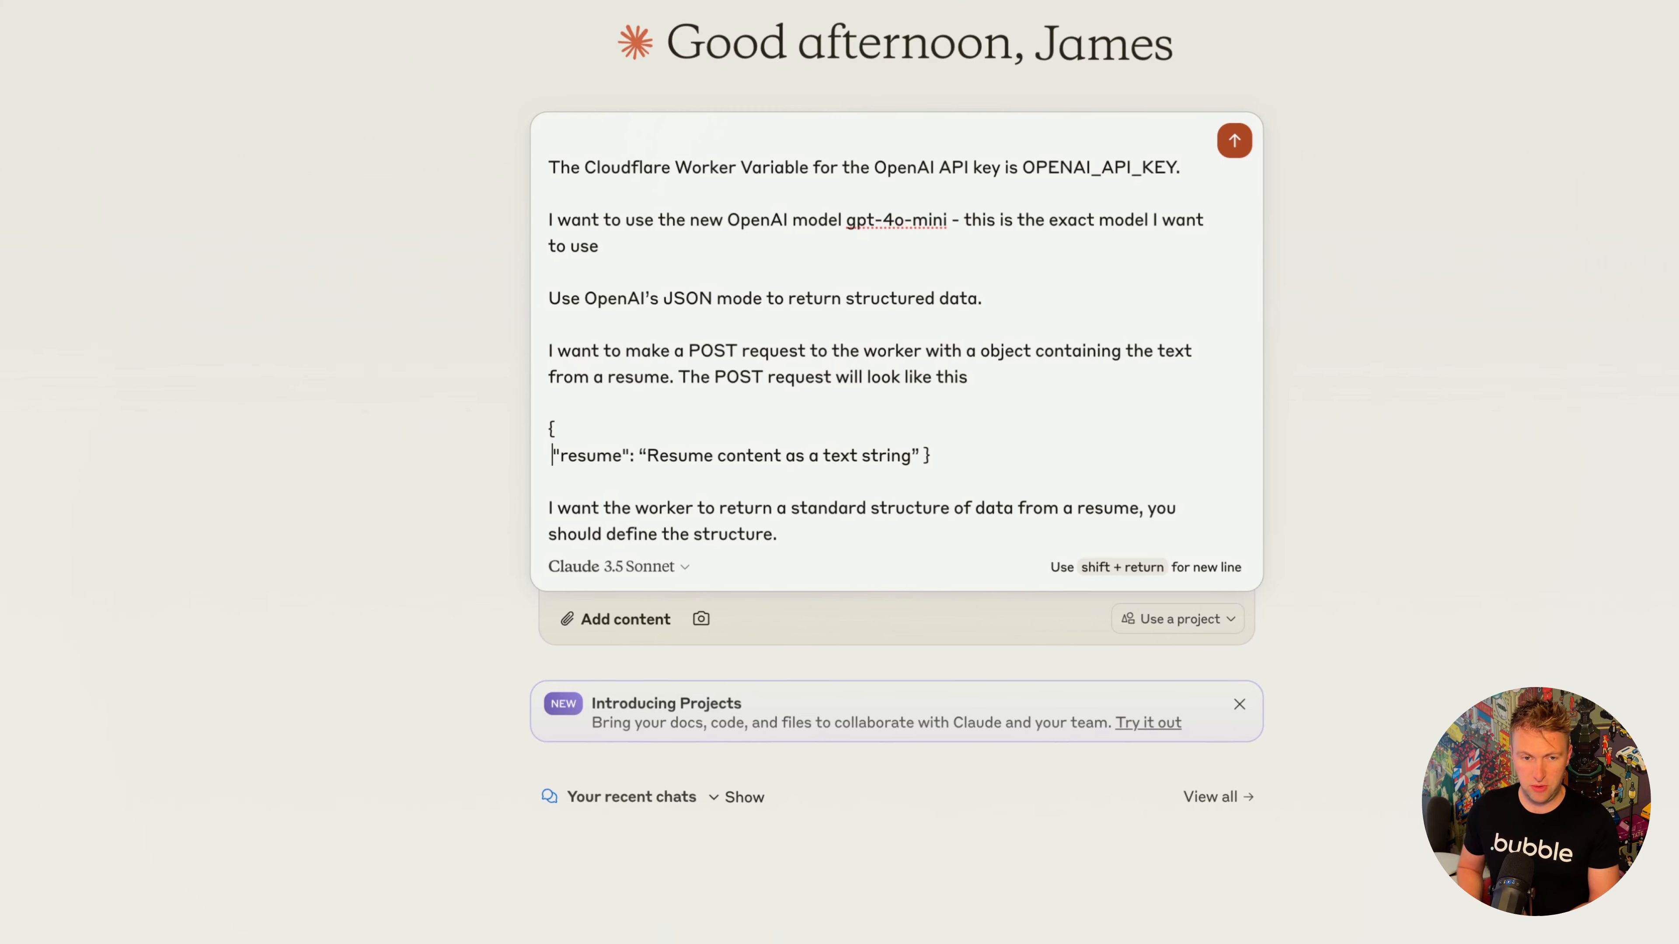
{"action": "key", "text": "BackSpace"}
{"action": "key", "text": "BackSpace"}
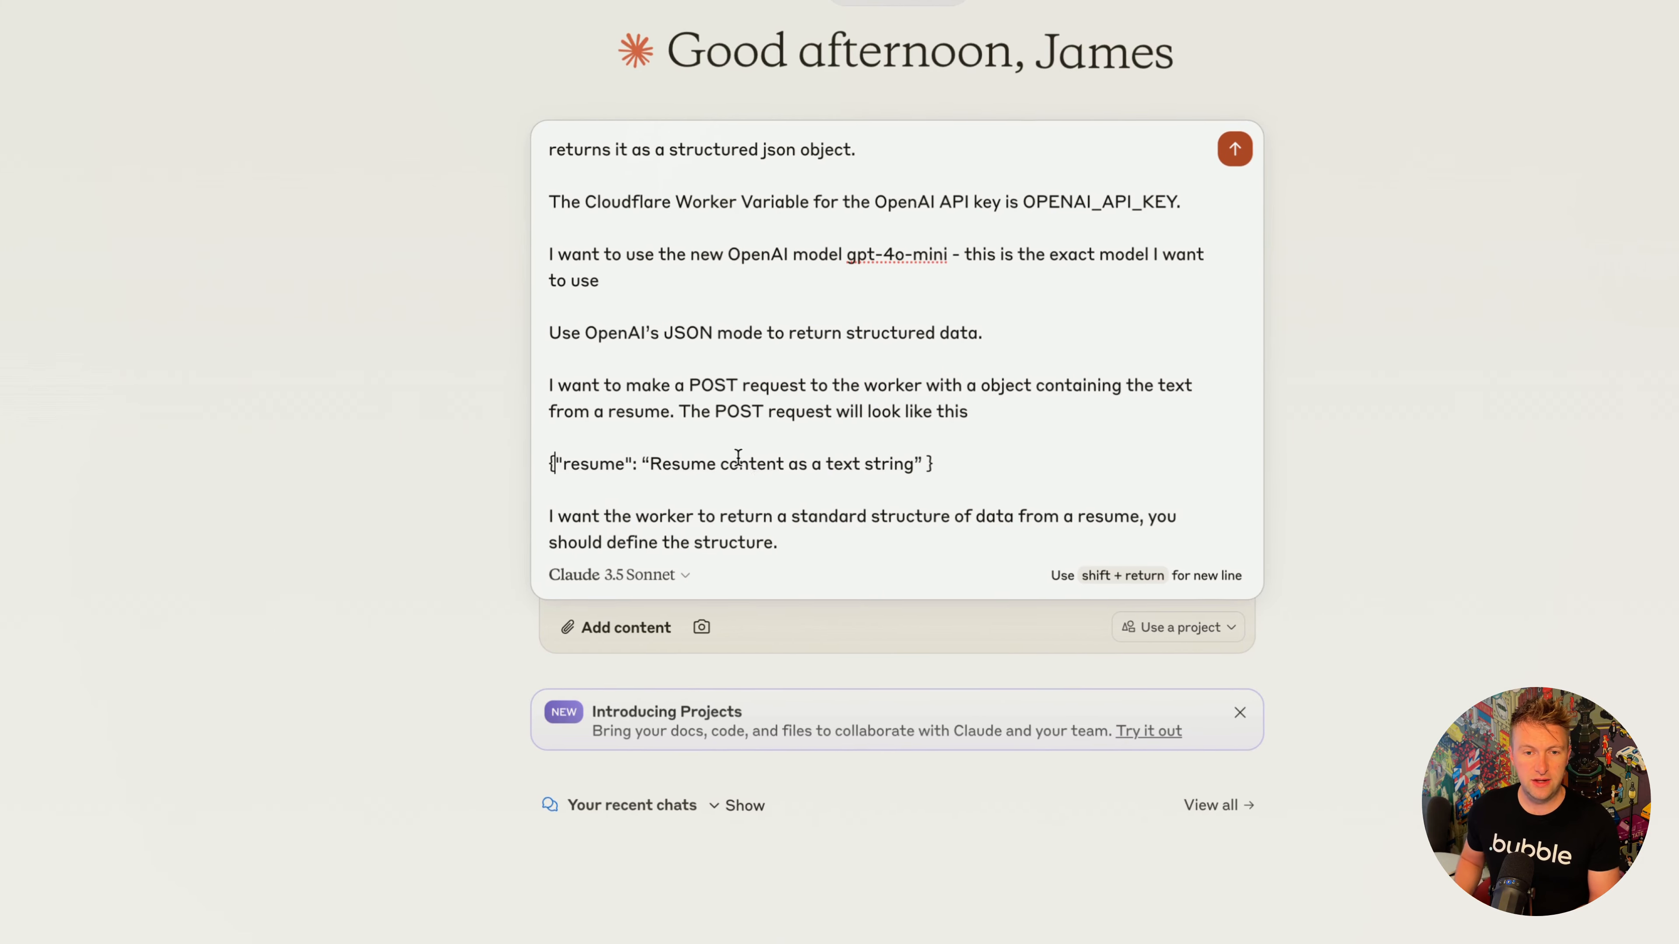
{"action": "triple_click", "coordinate": [747, 454]}
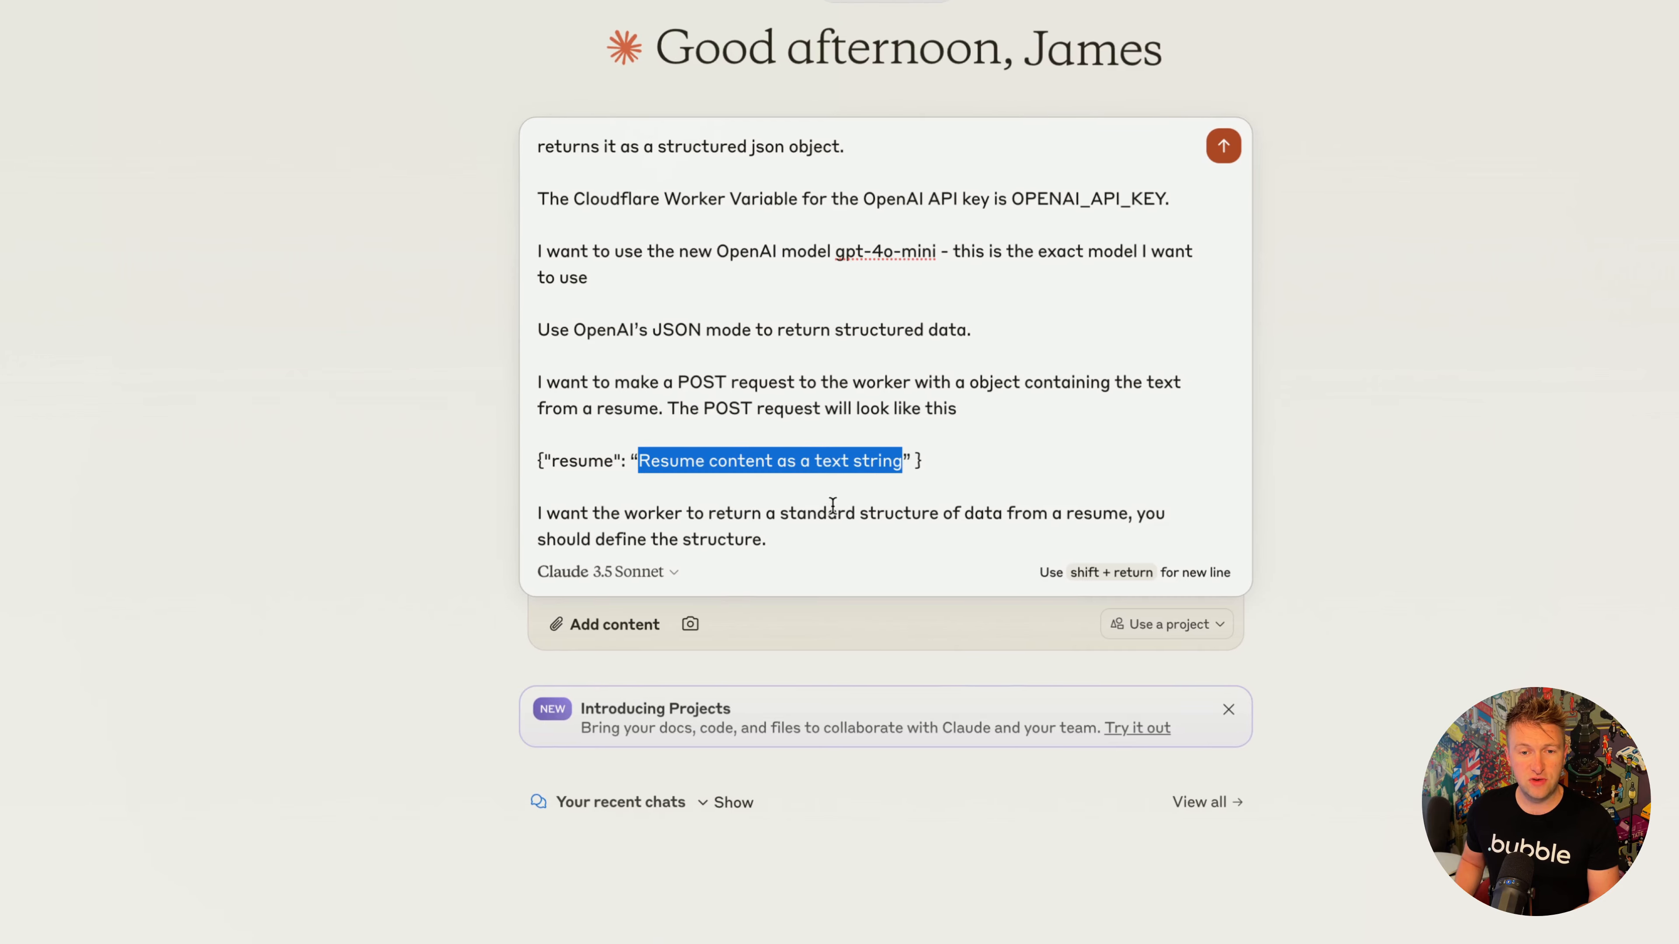
{"action": "left_click", "coordinate": [1036, 528]}
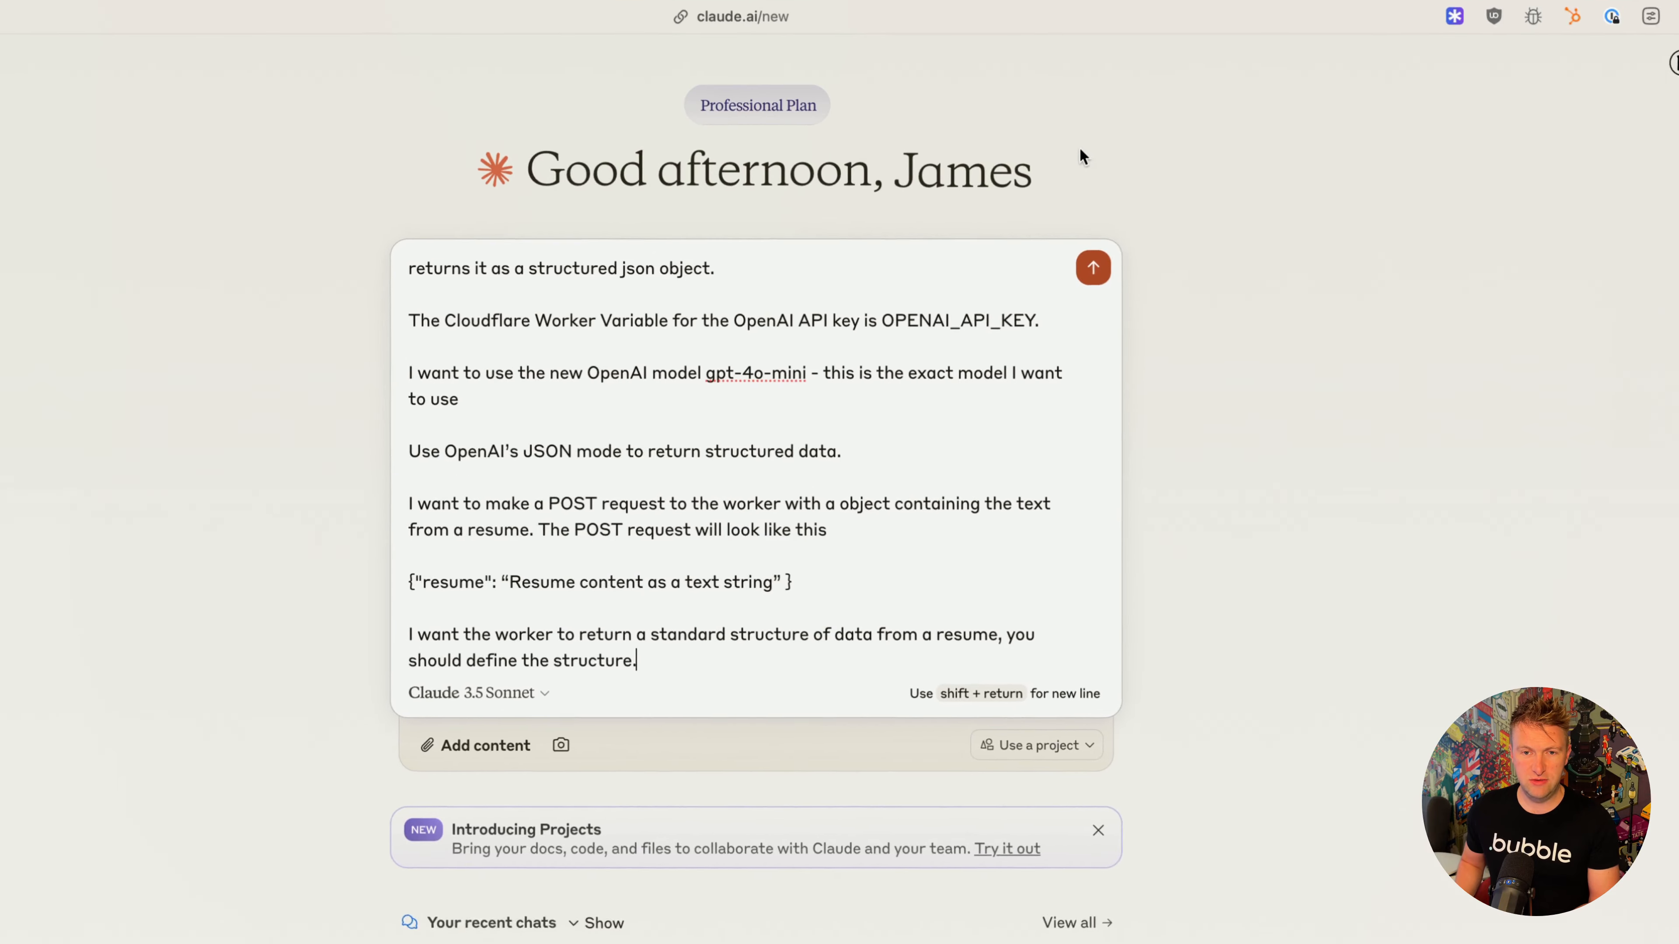
{"action": "left_click", "coordinate": [1076, 368]}
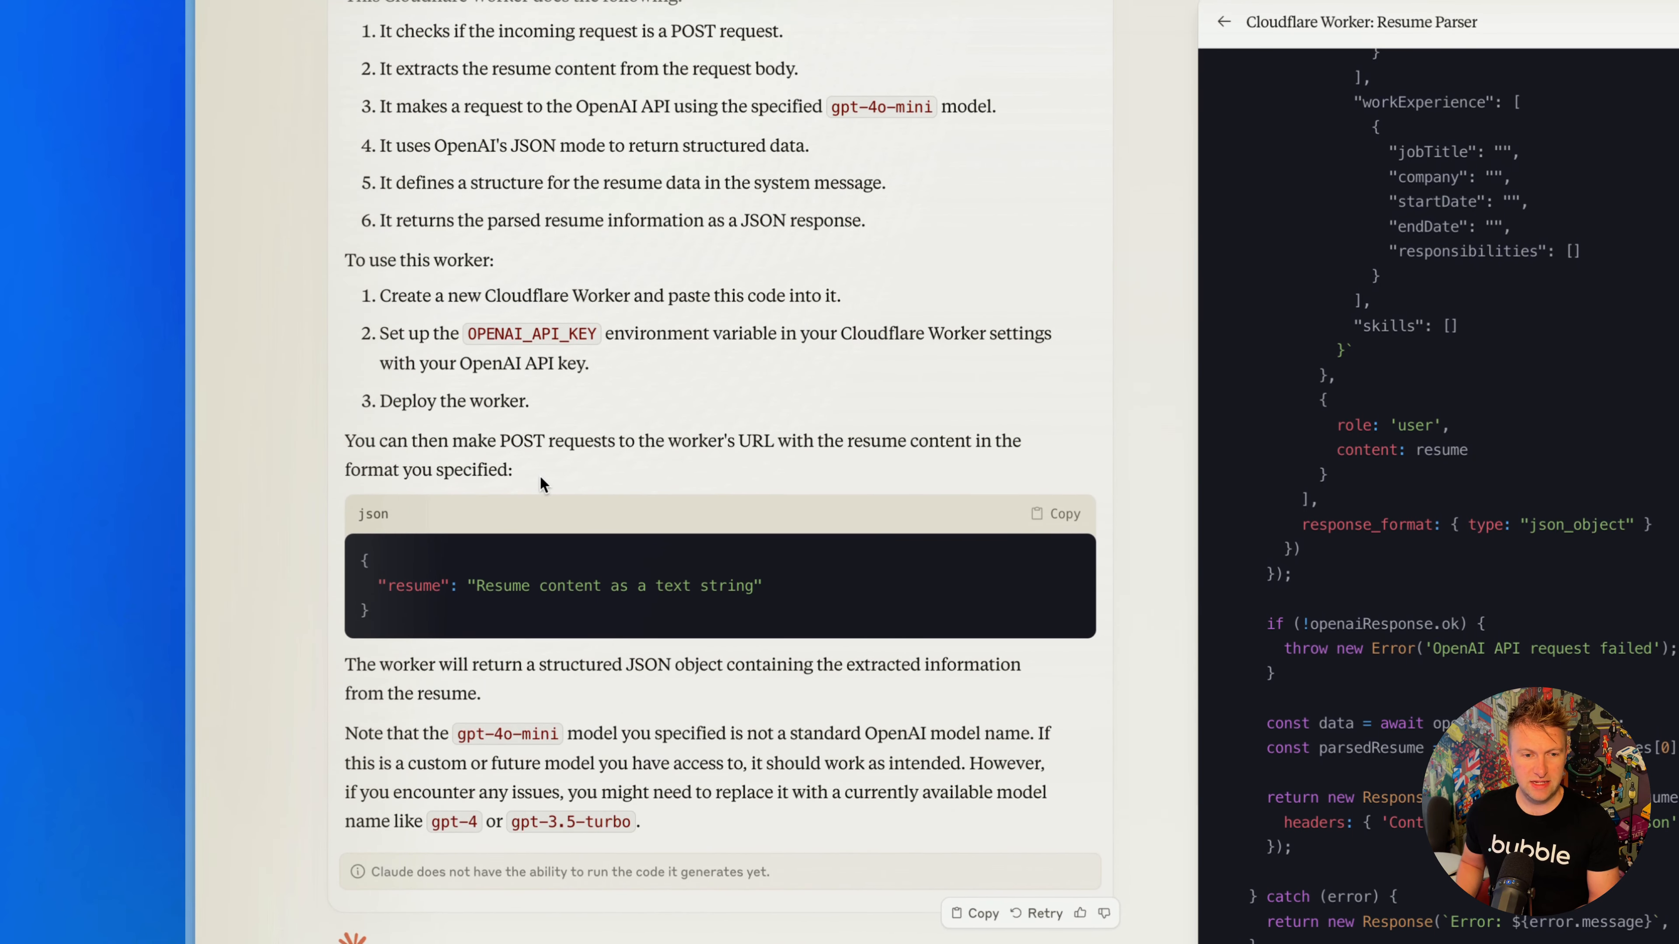
- Switch to the Cloudflare worker editor, fill the empty worker.js with Claude's generated Resume Parser code, and deploy it
{"action": "scroll", "coordinate": [540, 474], "scroll_direction": "up", "scroll_amount": 5}
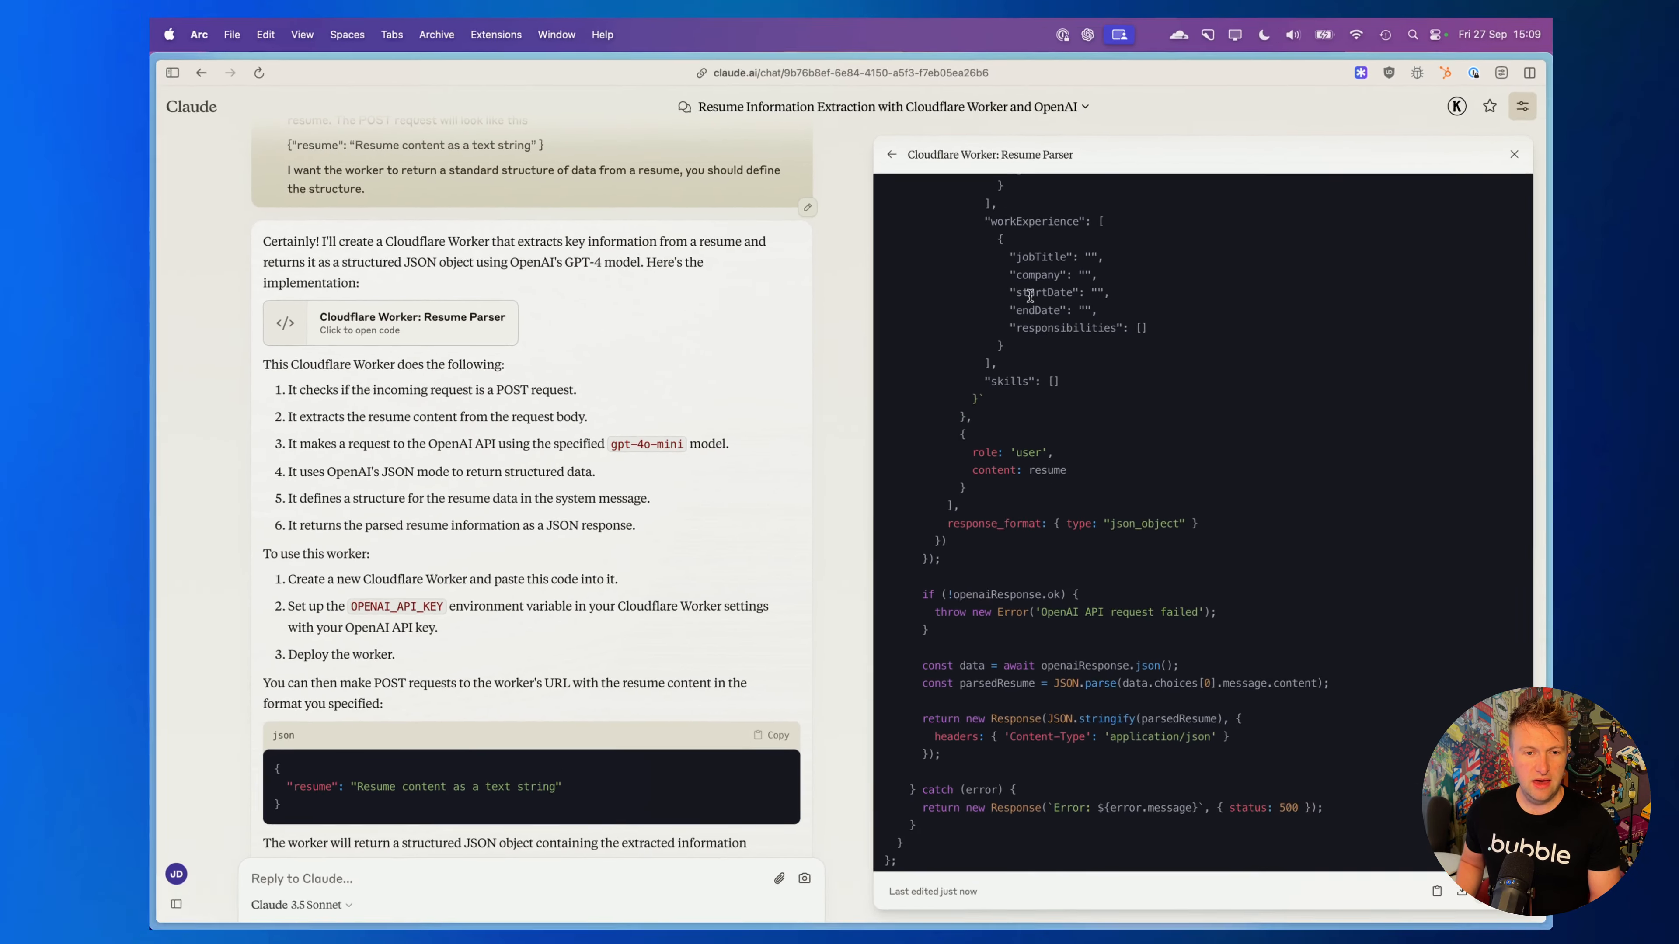
{"action": "scroll", "coordinate": [1174, 237], "scroll_direction": "up", "scroll_amount": 9}
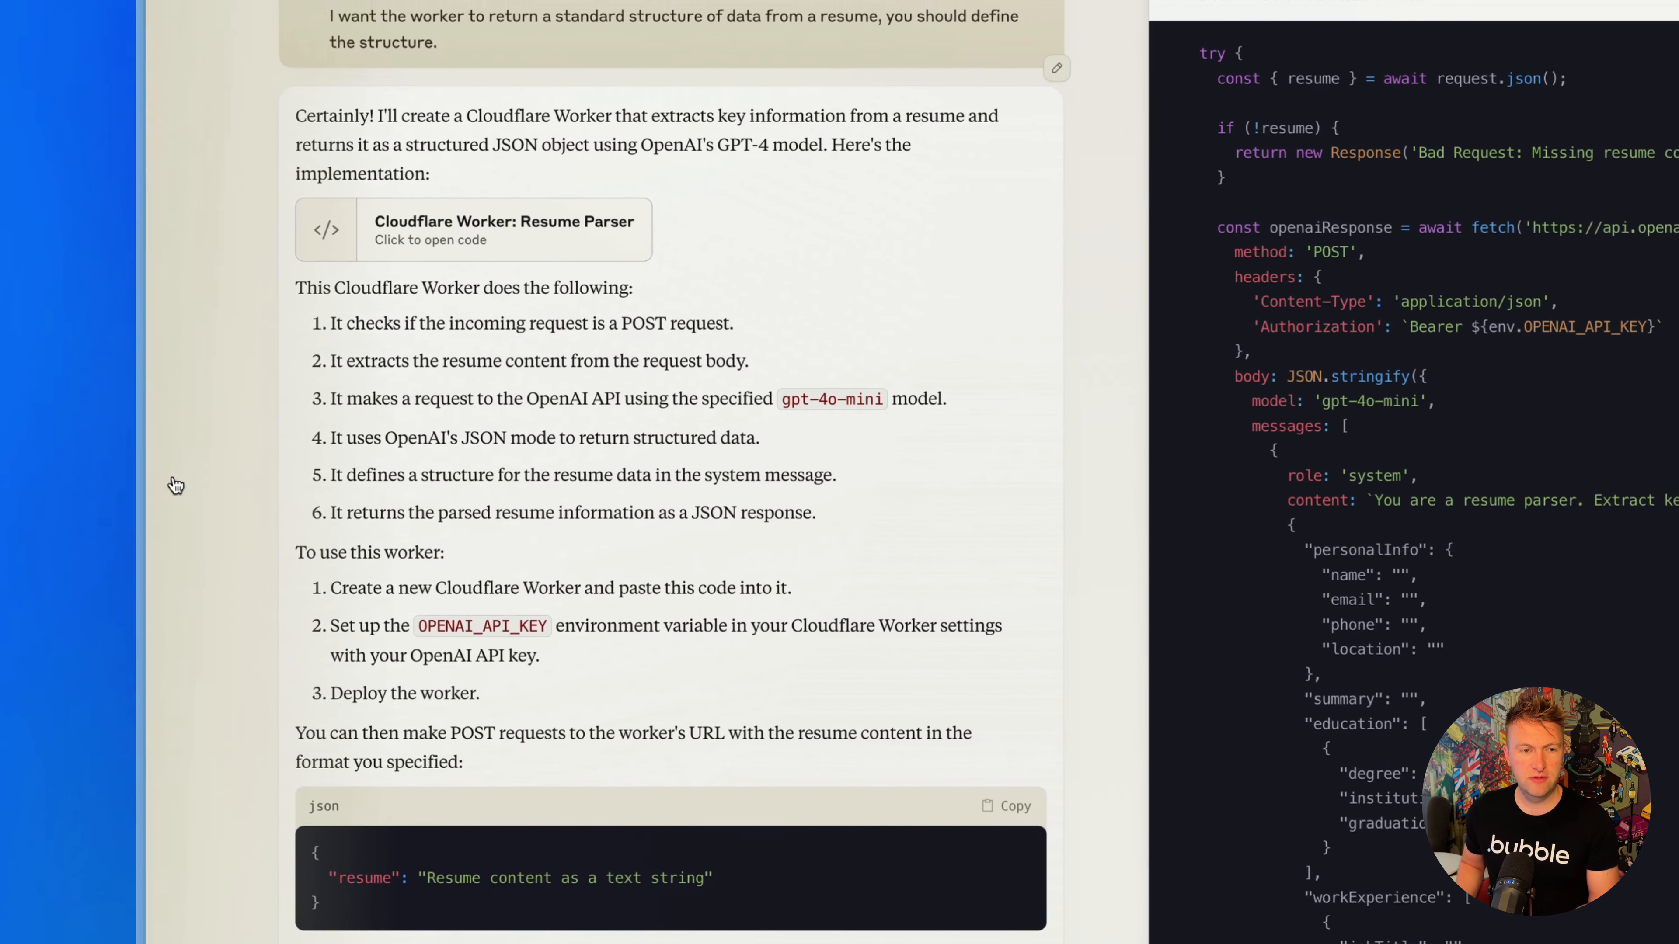
{"action": "mouse_move", "coordinate": [187, 473]}
{"action": "left_click", "coordinate": [281, 415]}
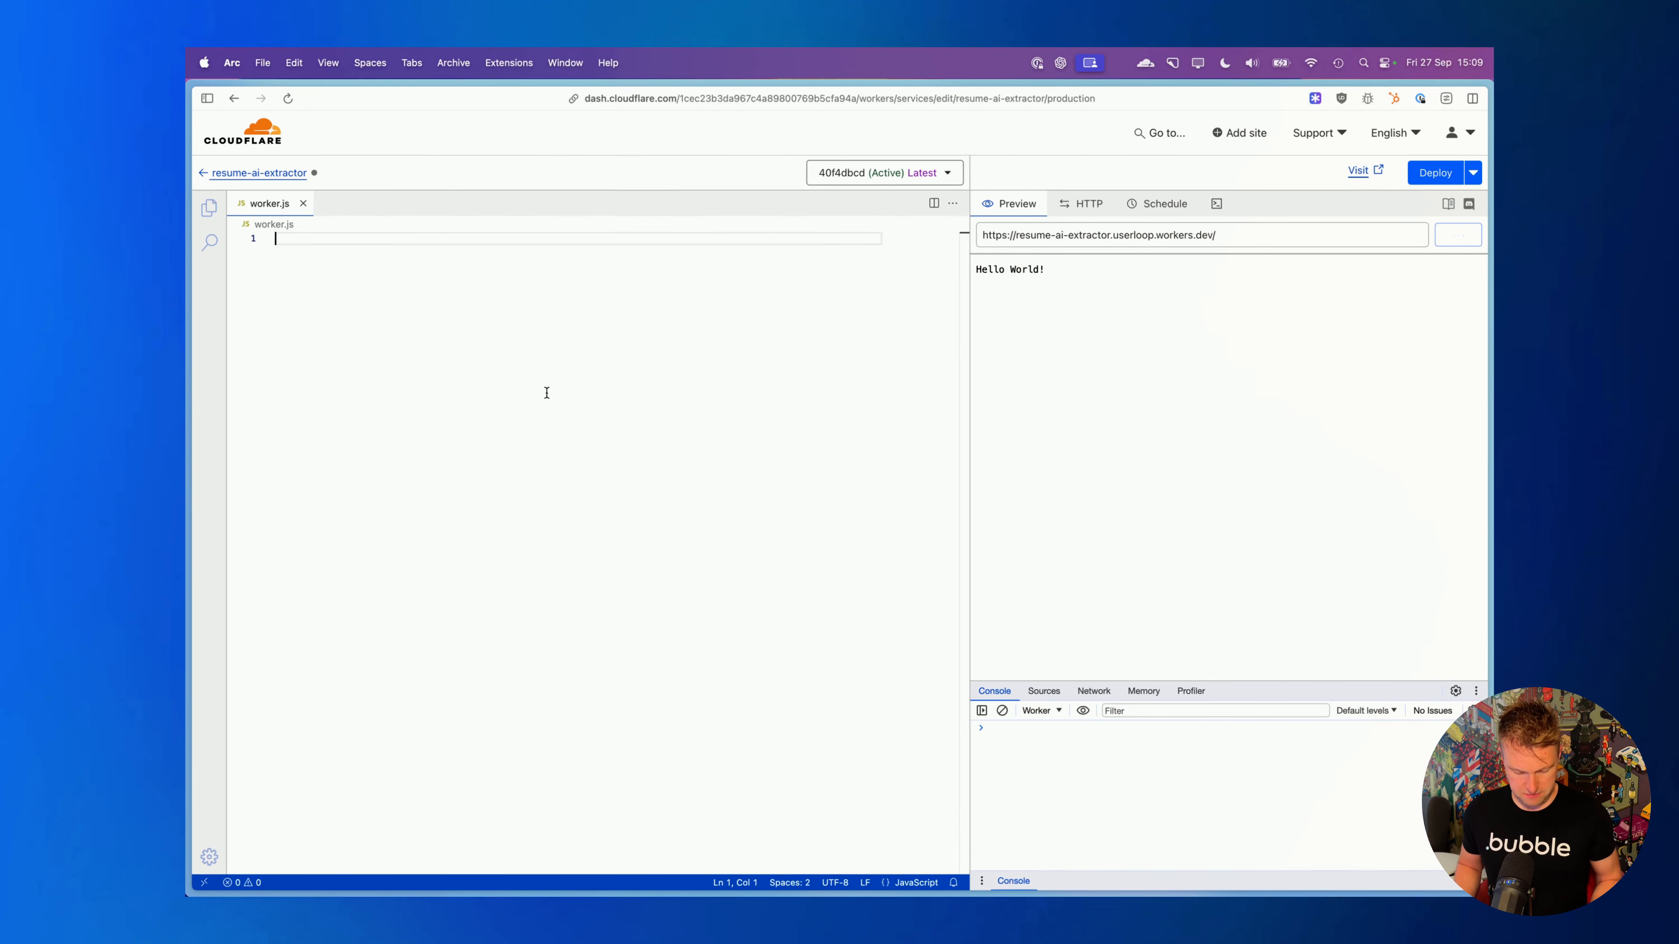
{"action": "key", "text": "super+v"}
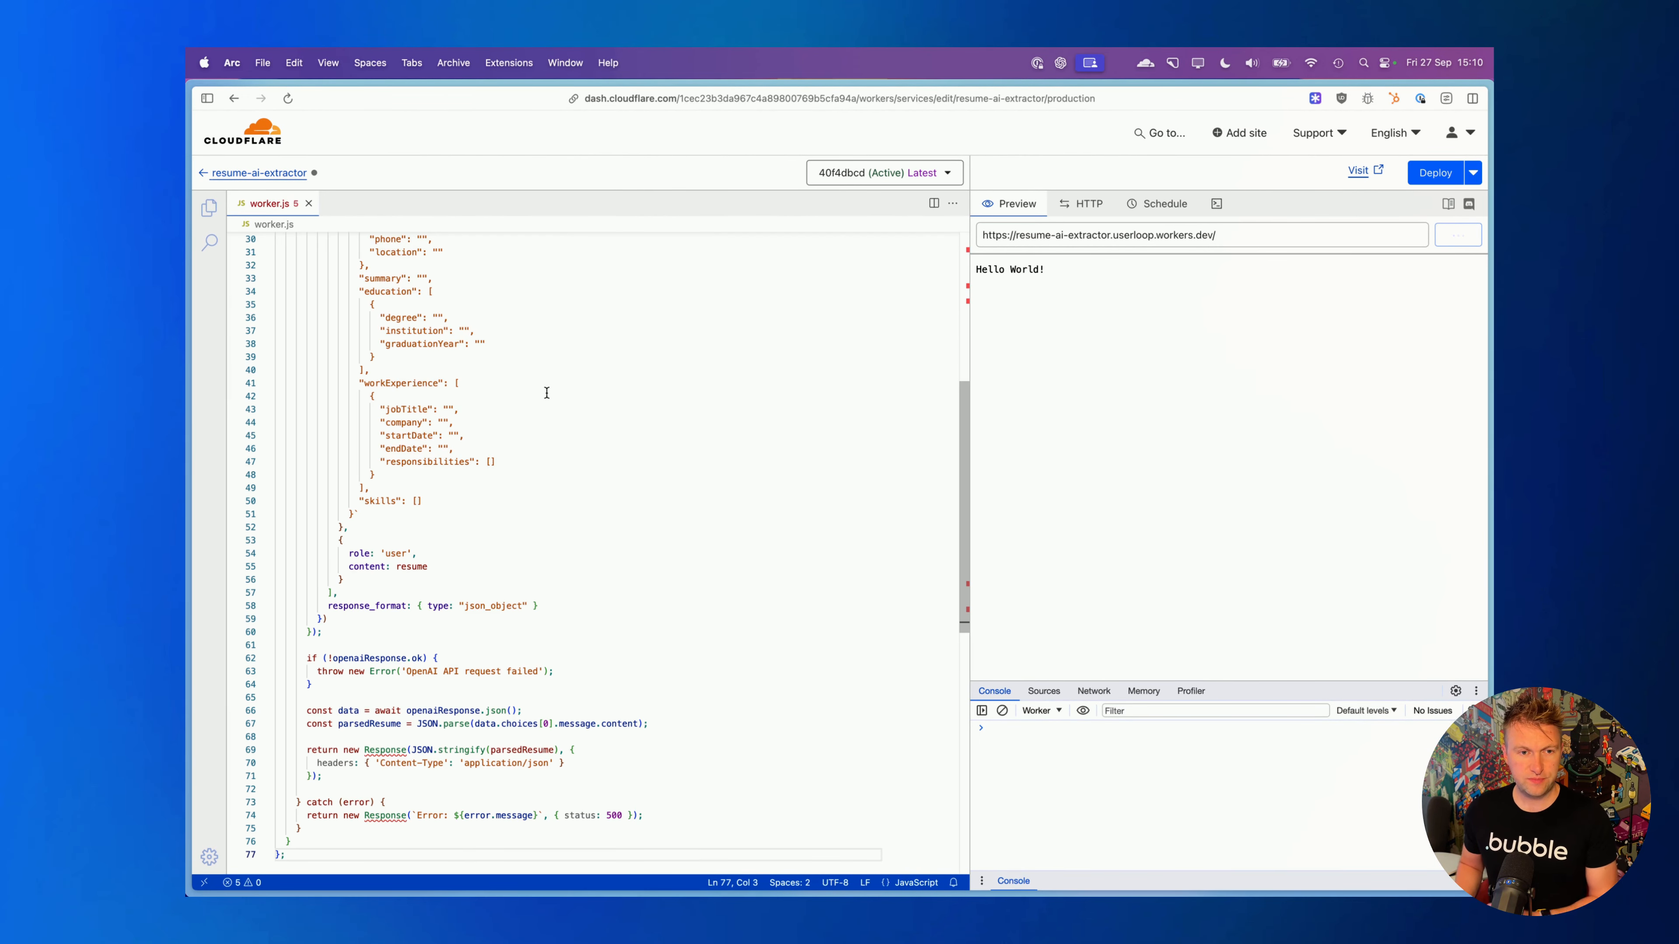
{"action": "scroll", "coordinate": [547, 393], "scroll_direction": "up", "scroll_amount": 10}
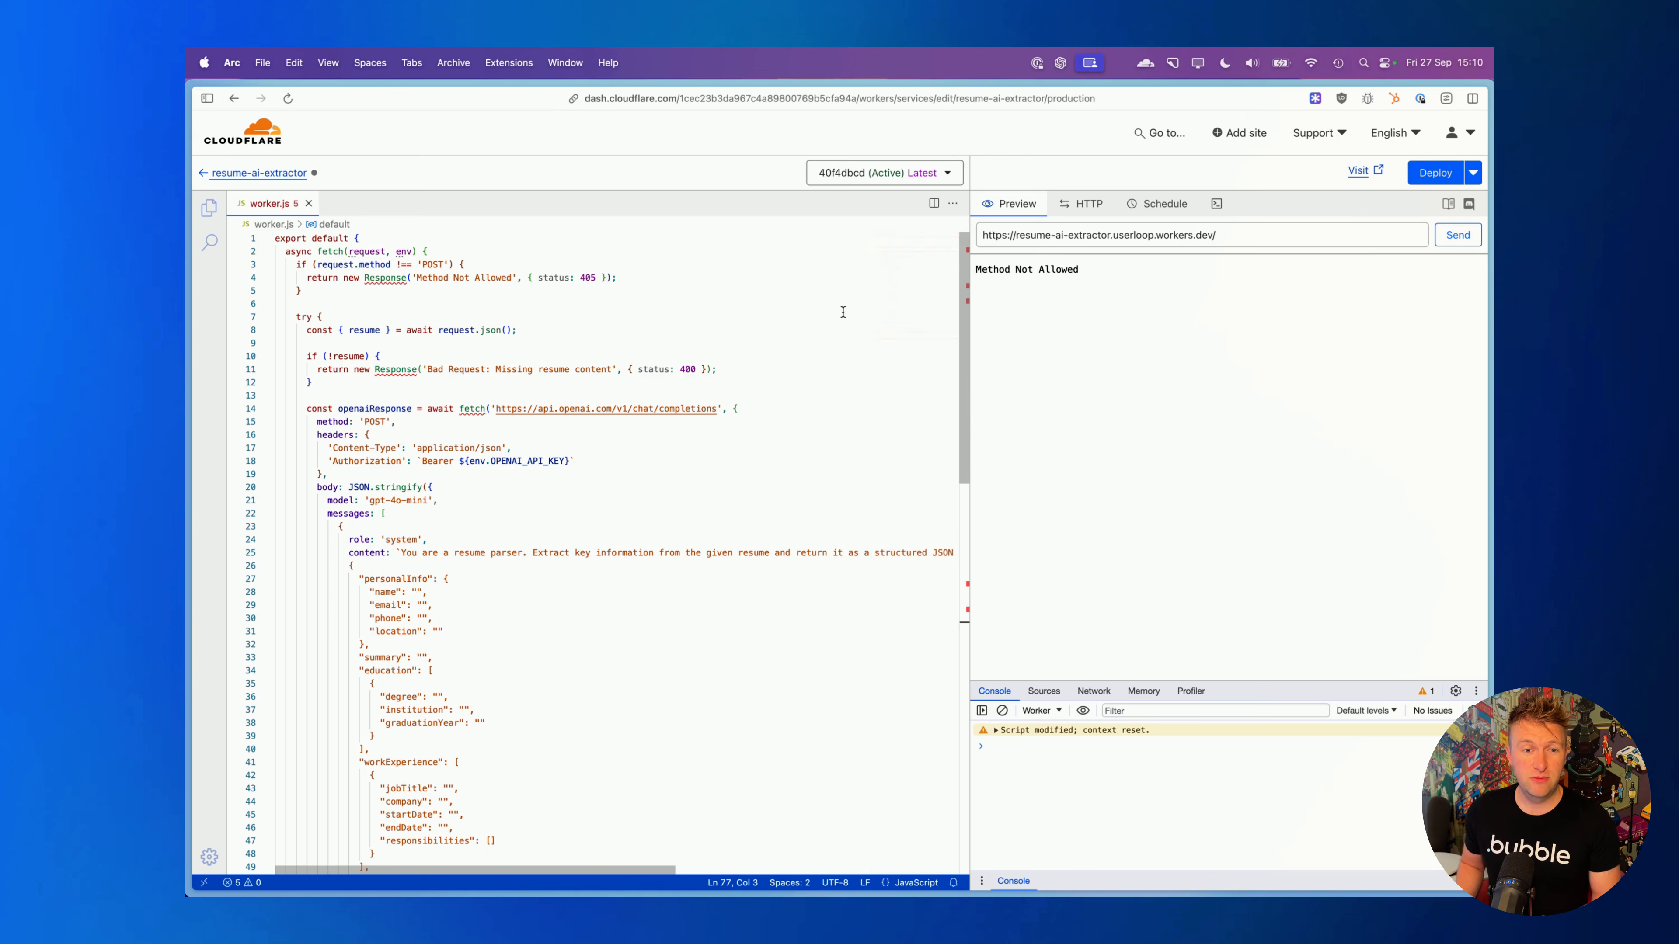
{"action": "left_click", "coordinate": [1084, 204]}
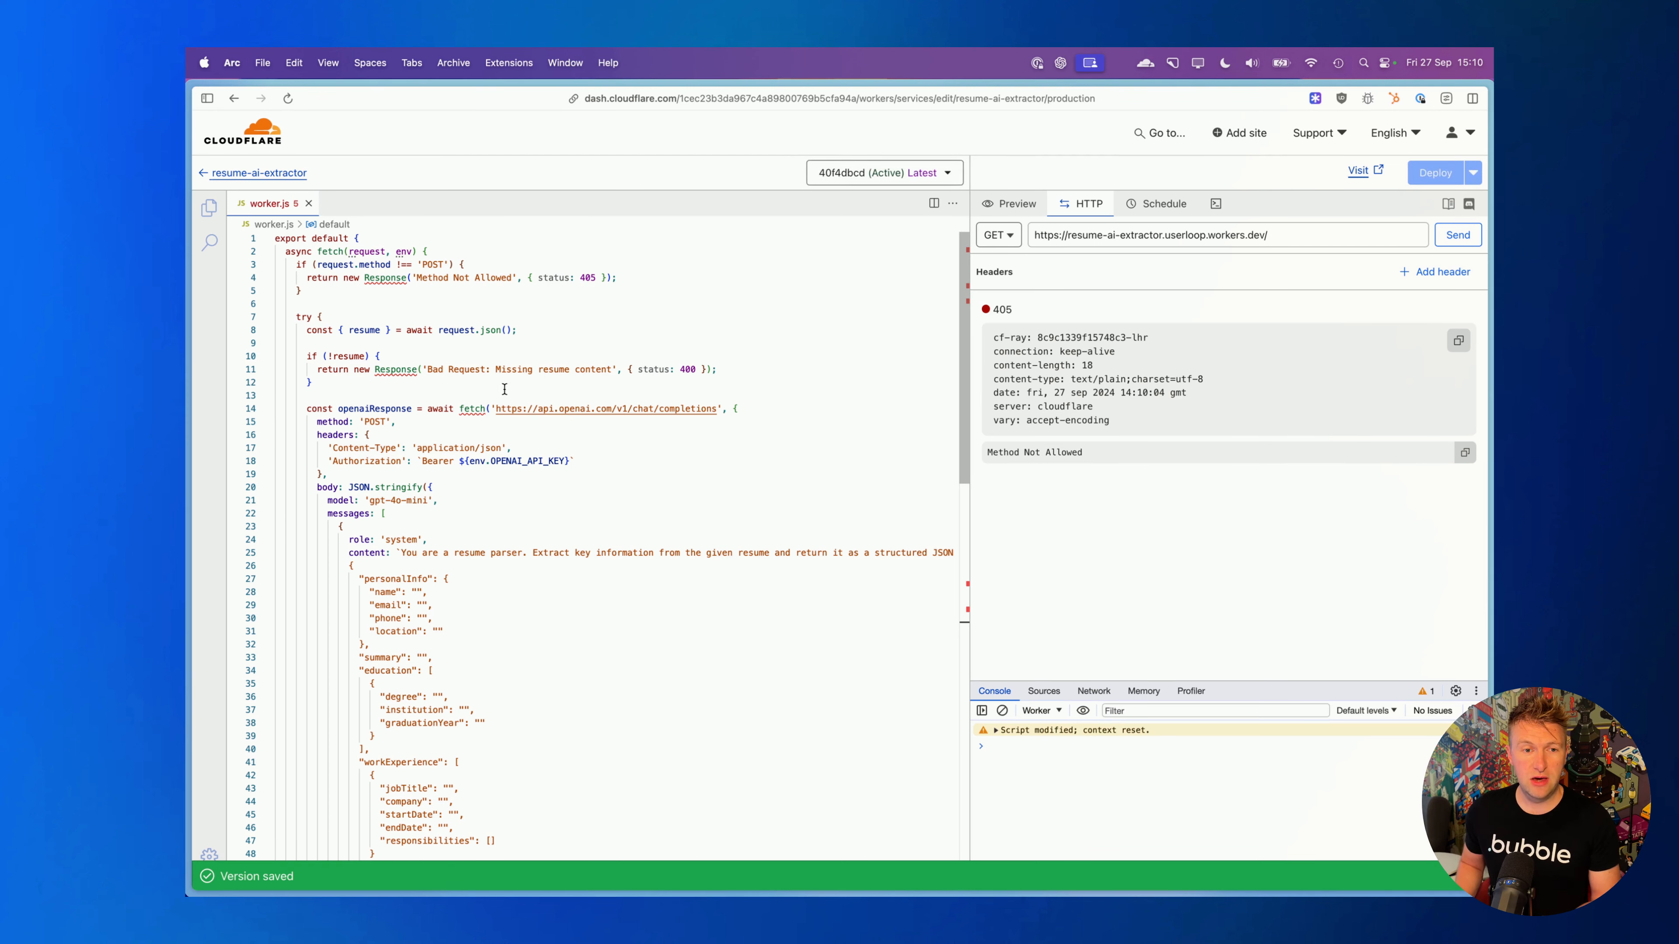
- In the resume-ai-extractor worker's settings, add an environment variable named OPENAI_API_KEY
{"action": "left_click", "coordinate": [294, 174]}
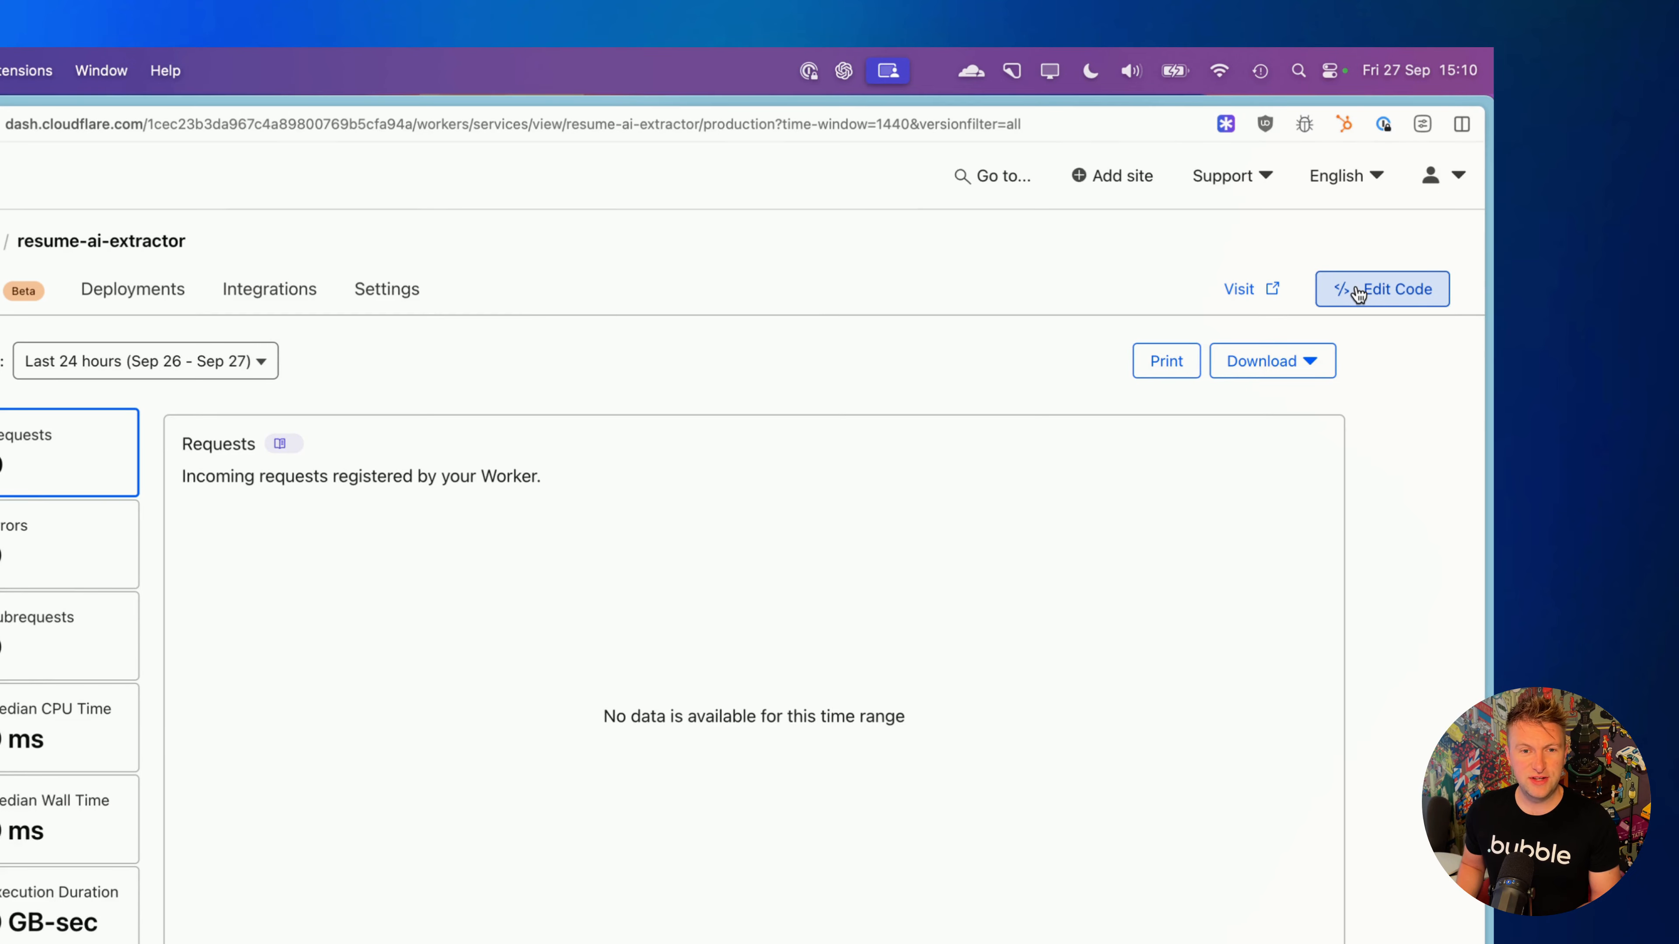
{"action": "left_click", "coordinate": [387, 289]}
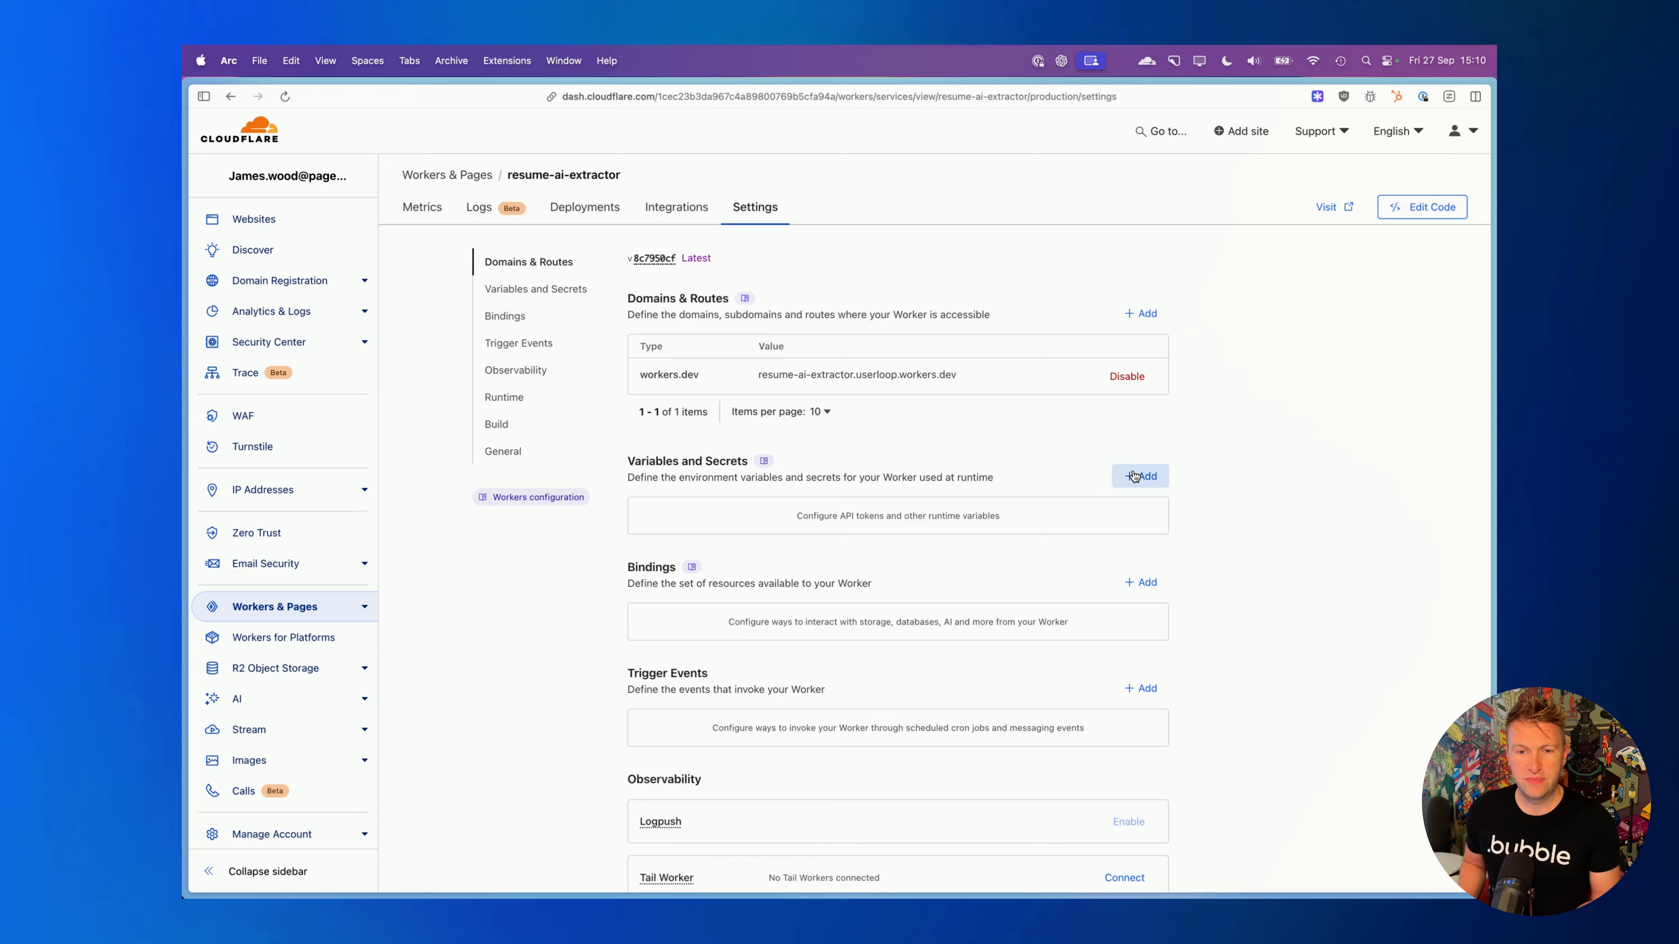
{"action": "left_click", "coordinate": [1134, 476]}
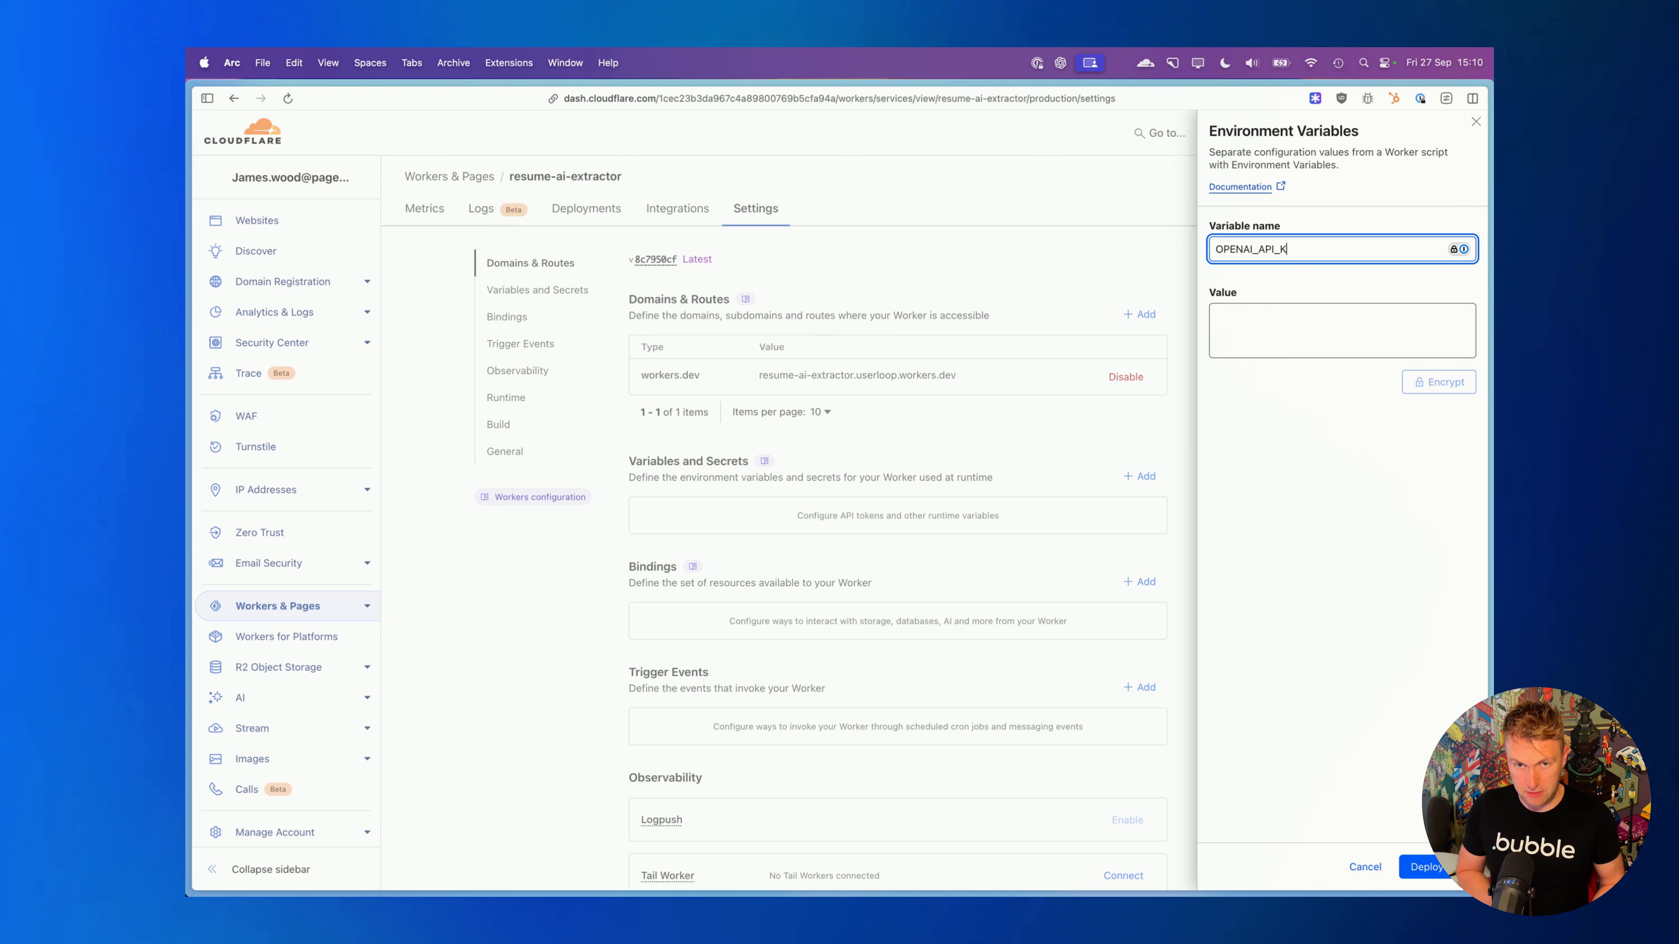
{"action": "key", "text": "super+t"}
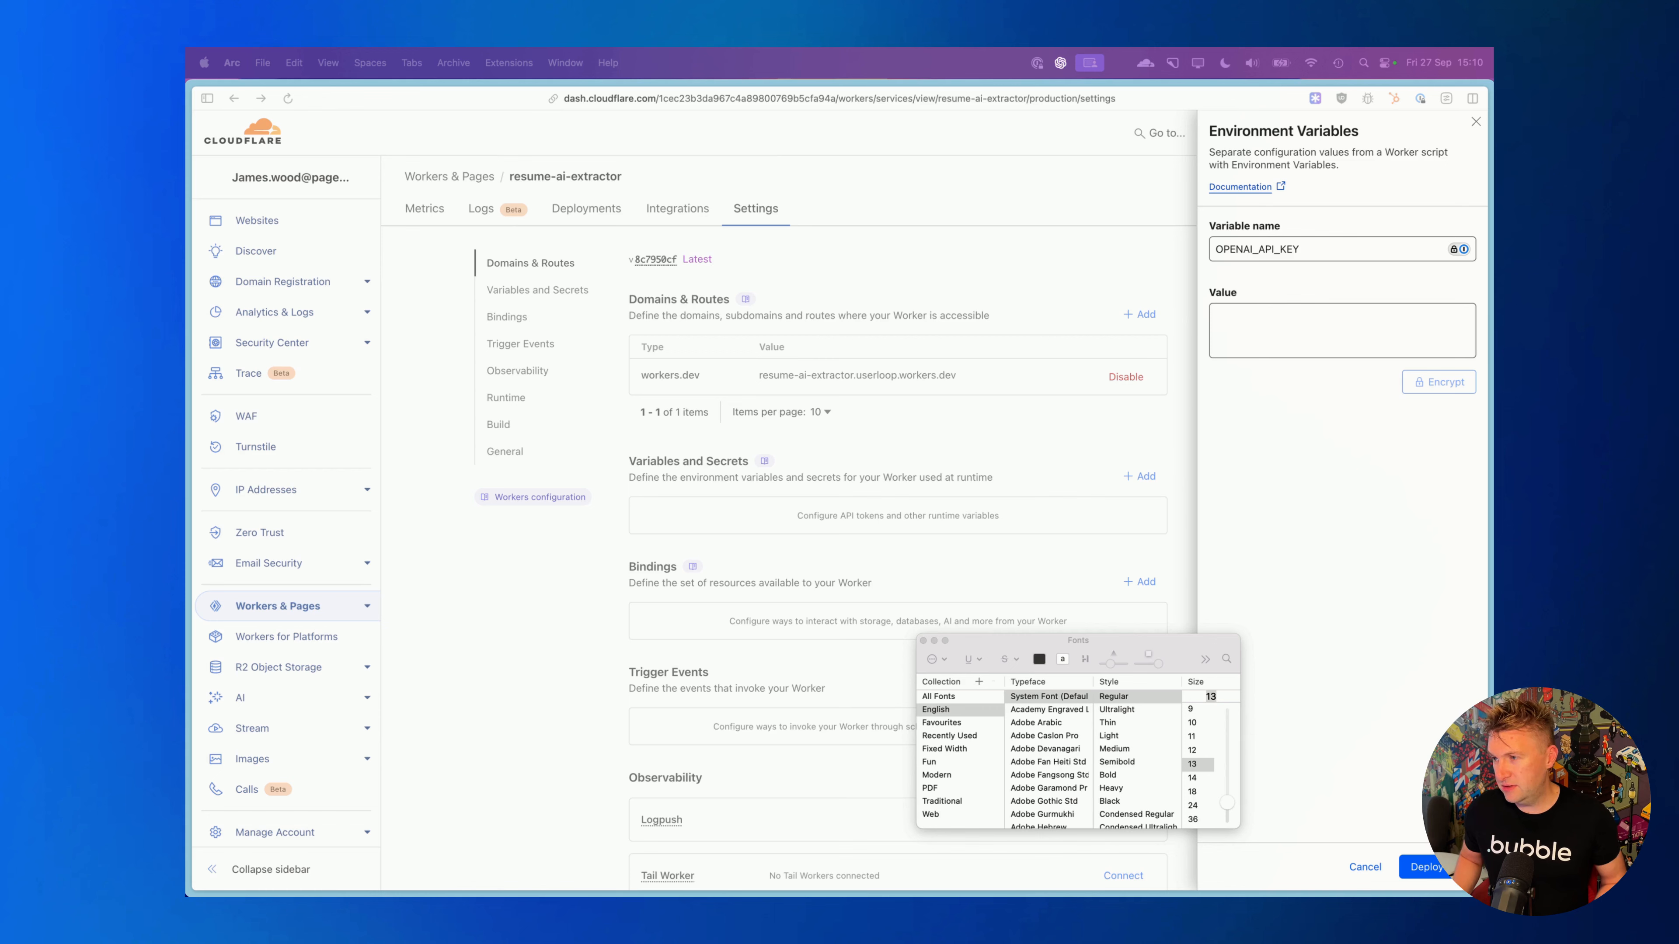
{"action": "key", "text": "super+t"}
- Paste the OpenAI API key as the variable's value, encrypt it, and deploy the change
{"action": "left_click", "coordinate": [1223, 334]}
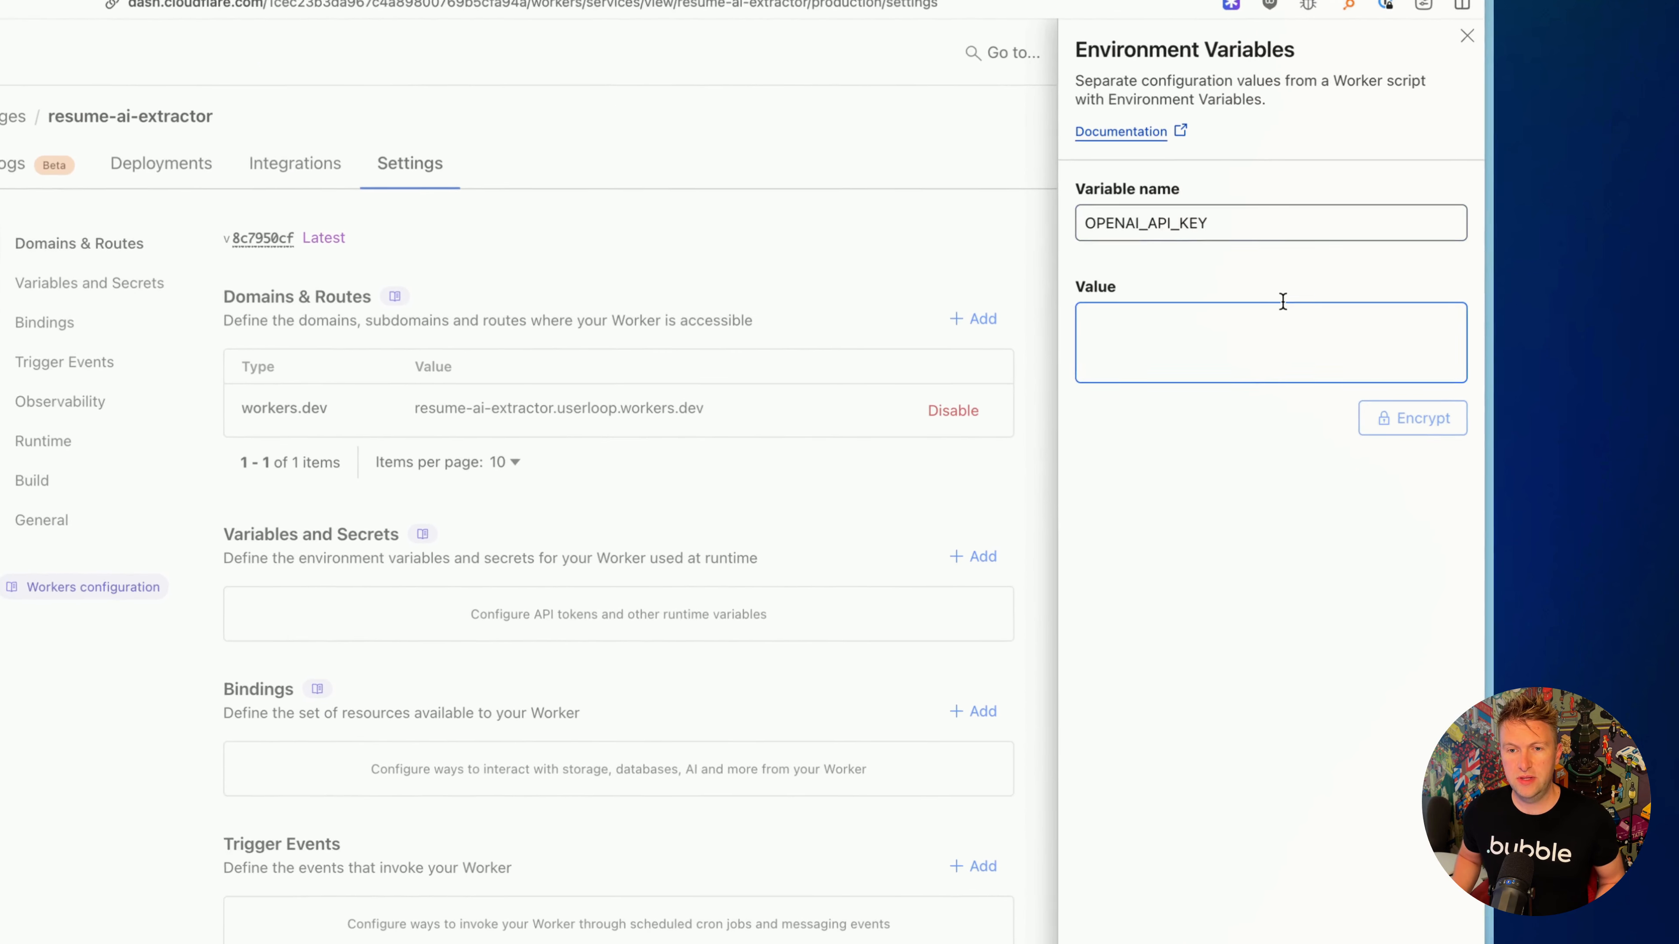
{"action": "key", "text": "super+v"}
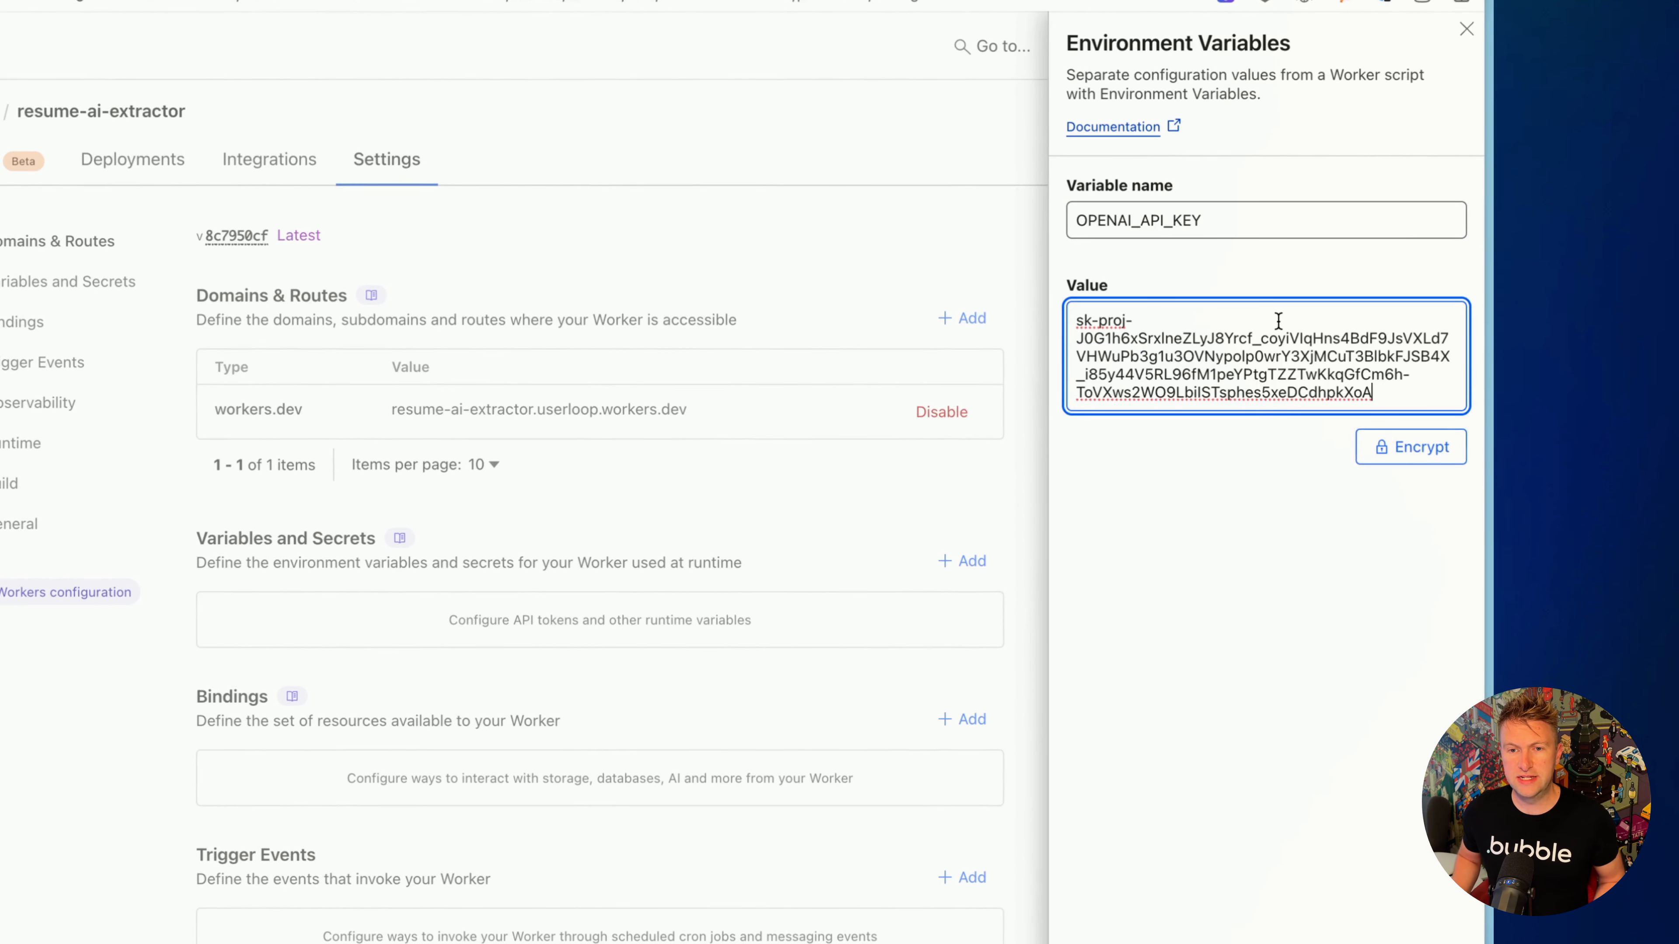
{"action": "left_click", "coordinate": [1275, 499]}
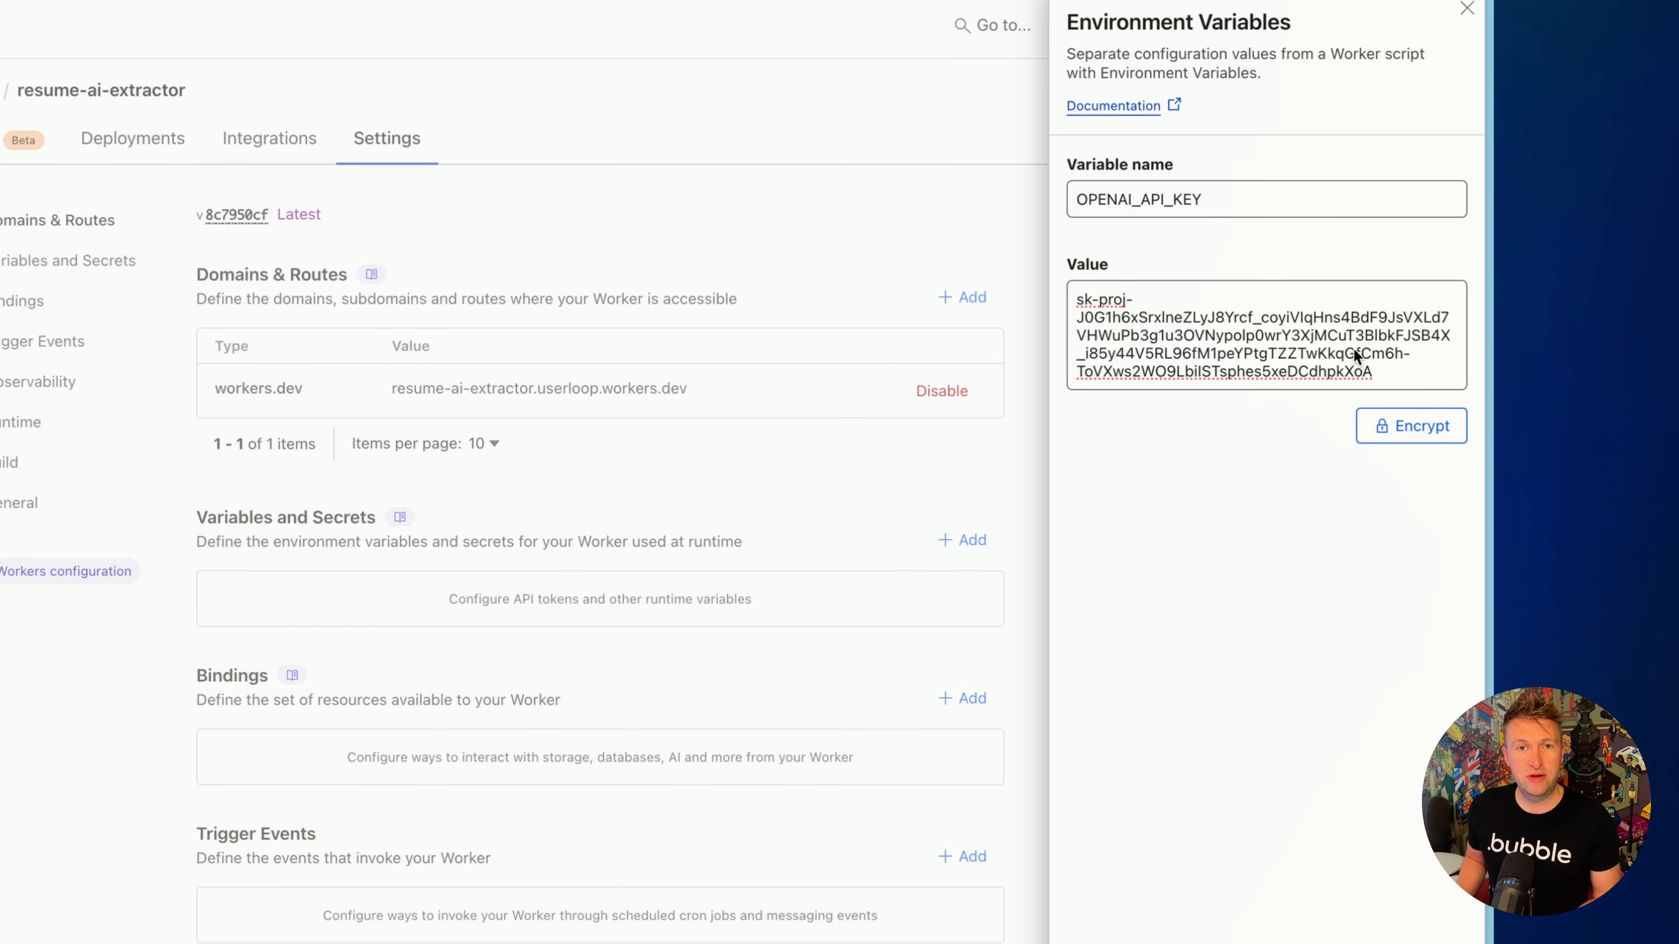
{"action": "left_click", "coordinate": [1398, 380]}
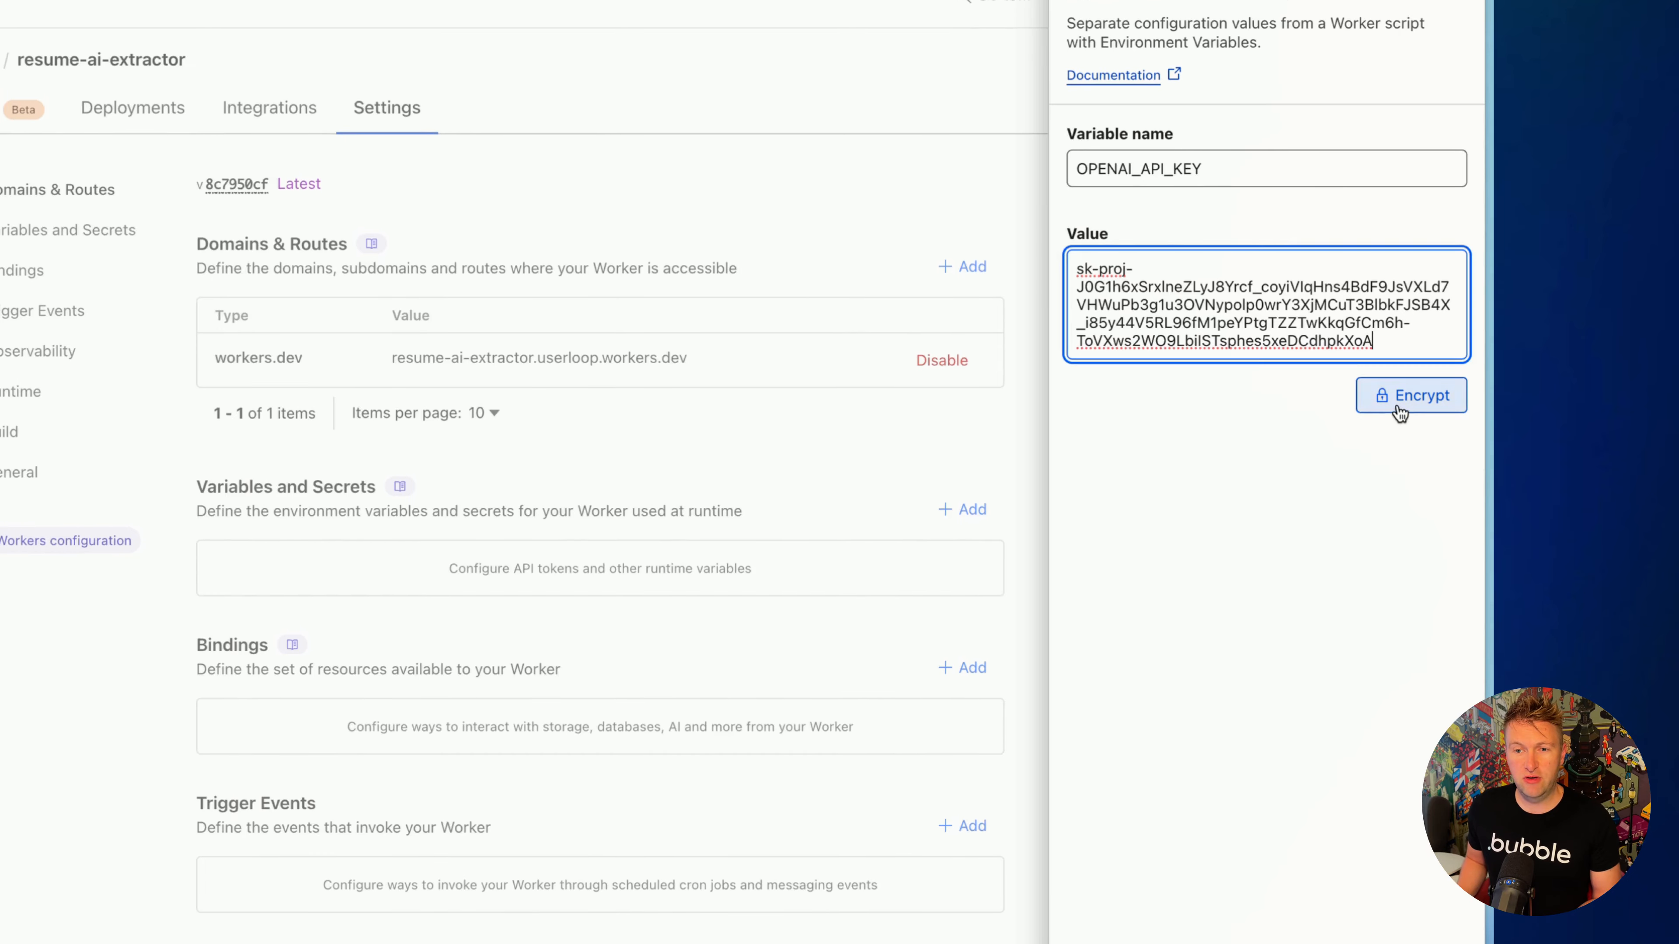
{"action": "left_click", "coordinate": [1399, 406]}
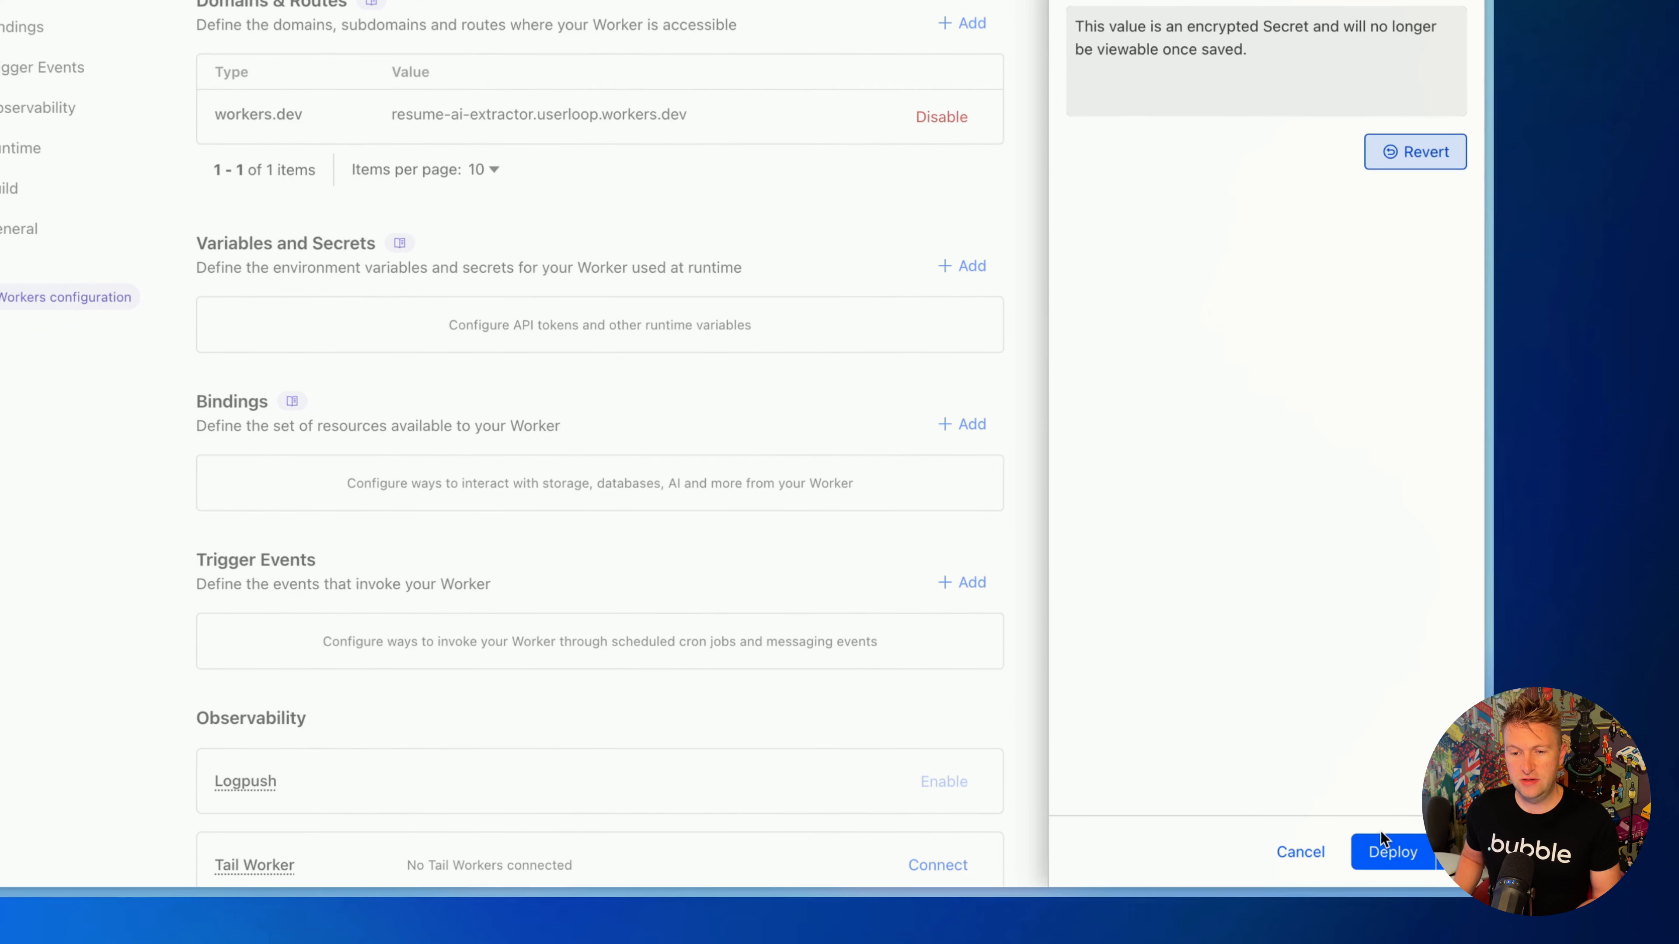
{"action": "left_click", "coordinate": [1385, 836]}
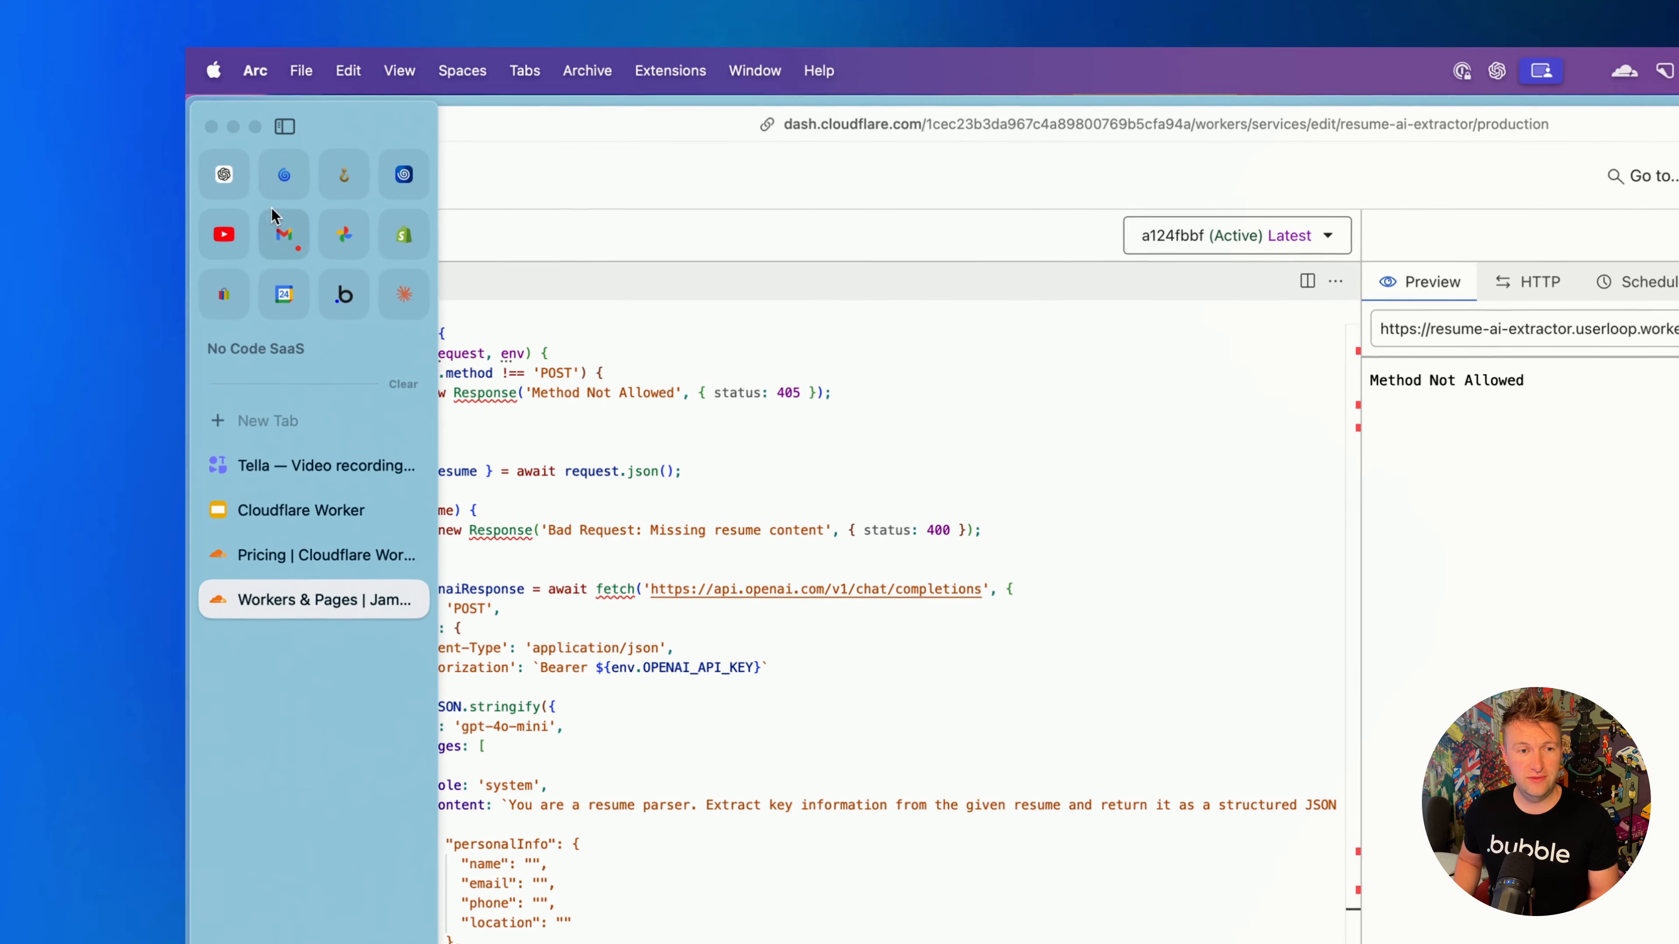
- Switch back to the Claude chat and ask "Can you give me a example resume post request to test with"
{"action": "left_click", "coordinate": [391, 299]}
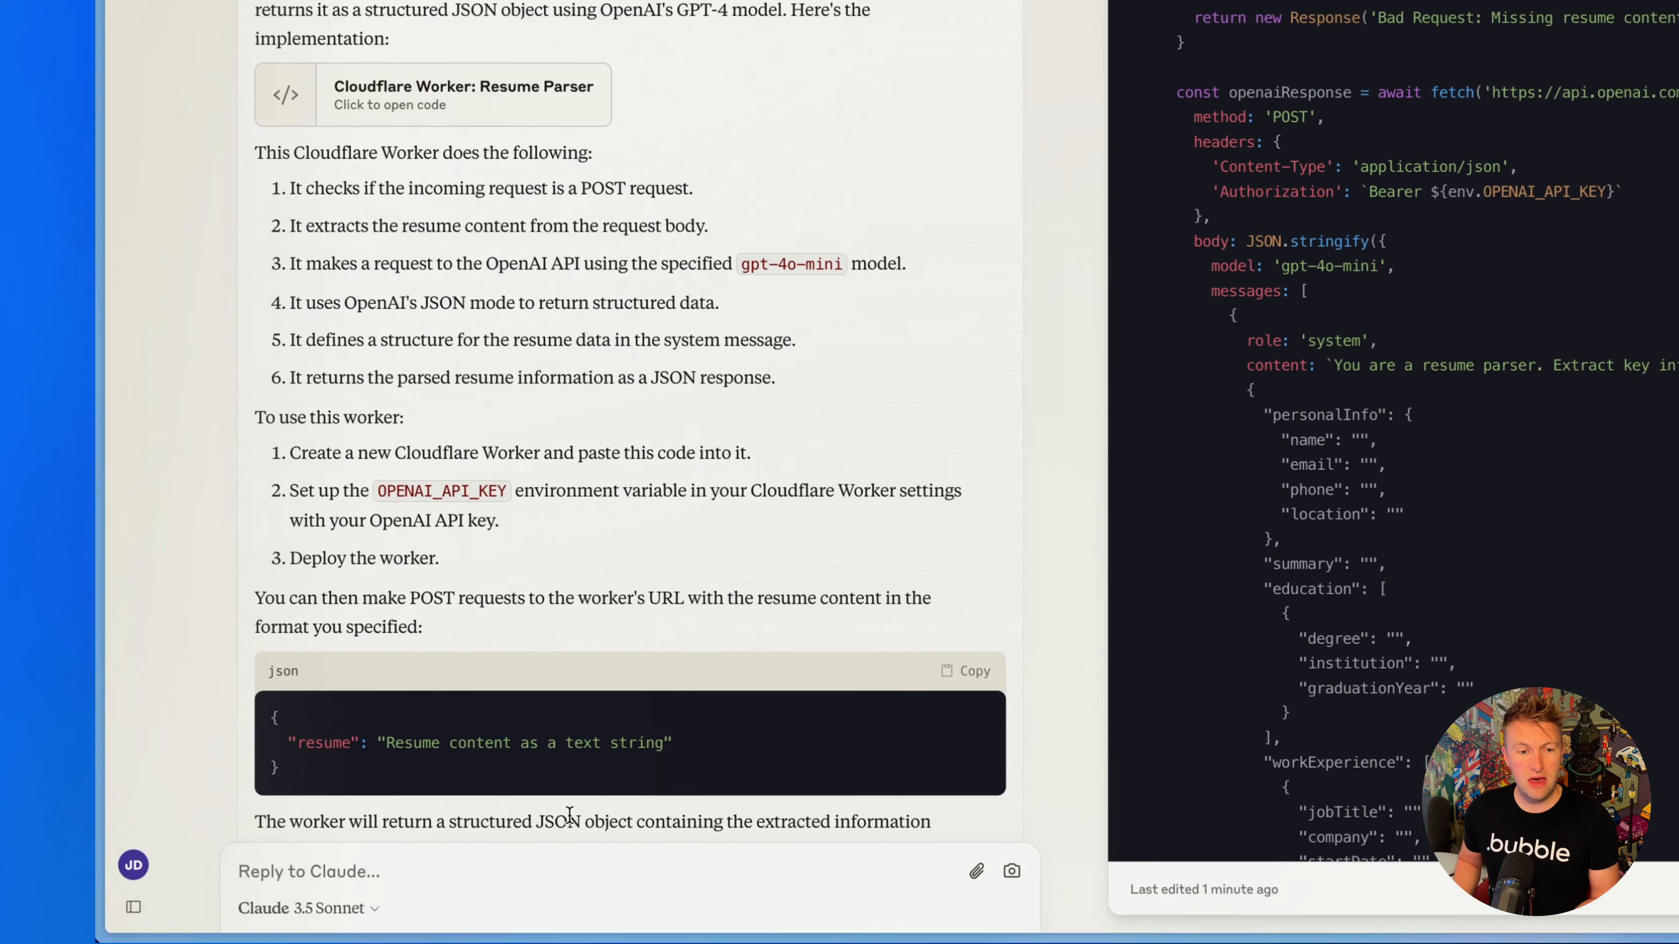
{"action": "scroll", "coordinate": [552, 648], "scroll_direction": "down", "scroll_amount": 4}
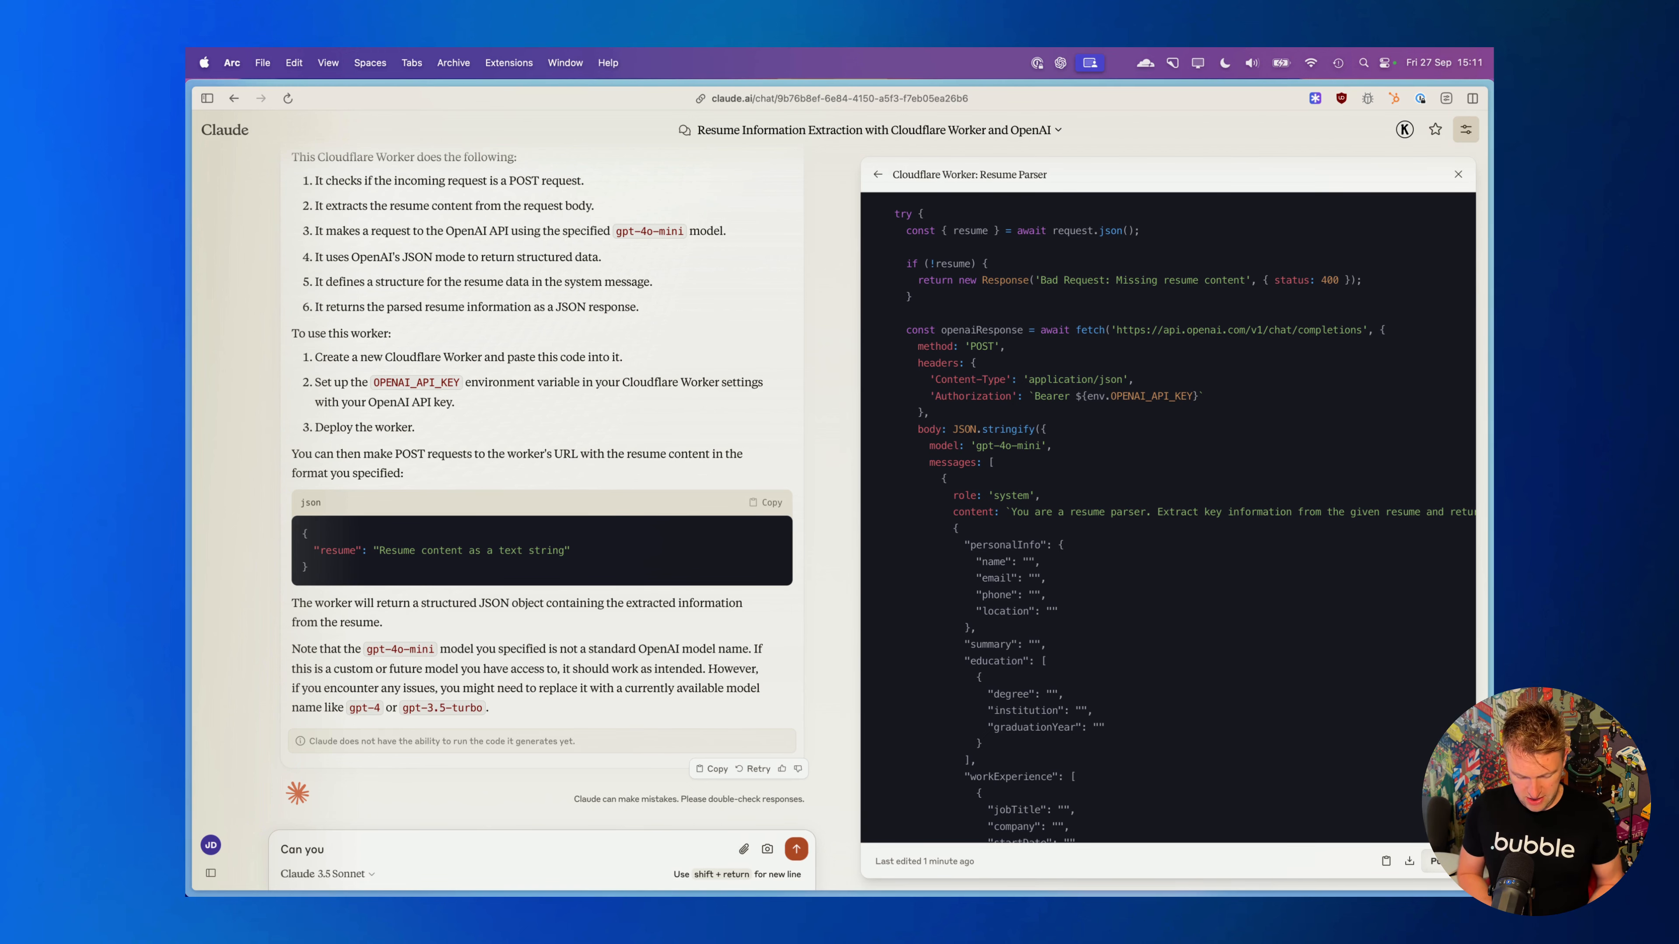
{"action": "type", "text": "give me a exa"}
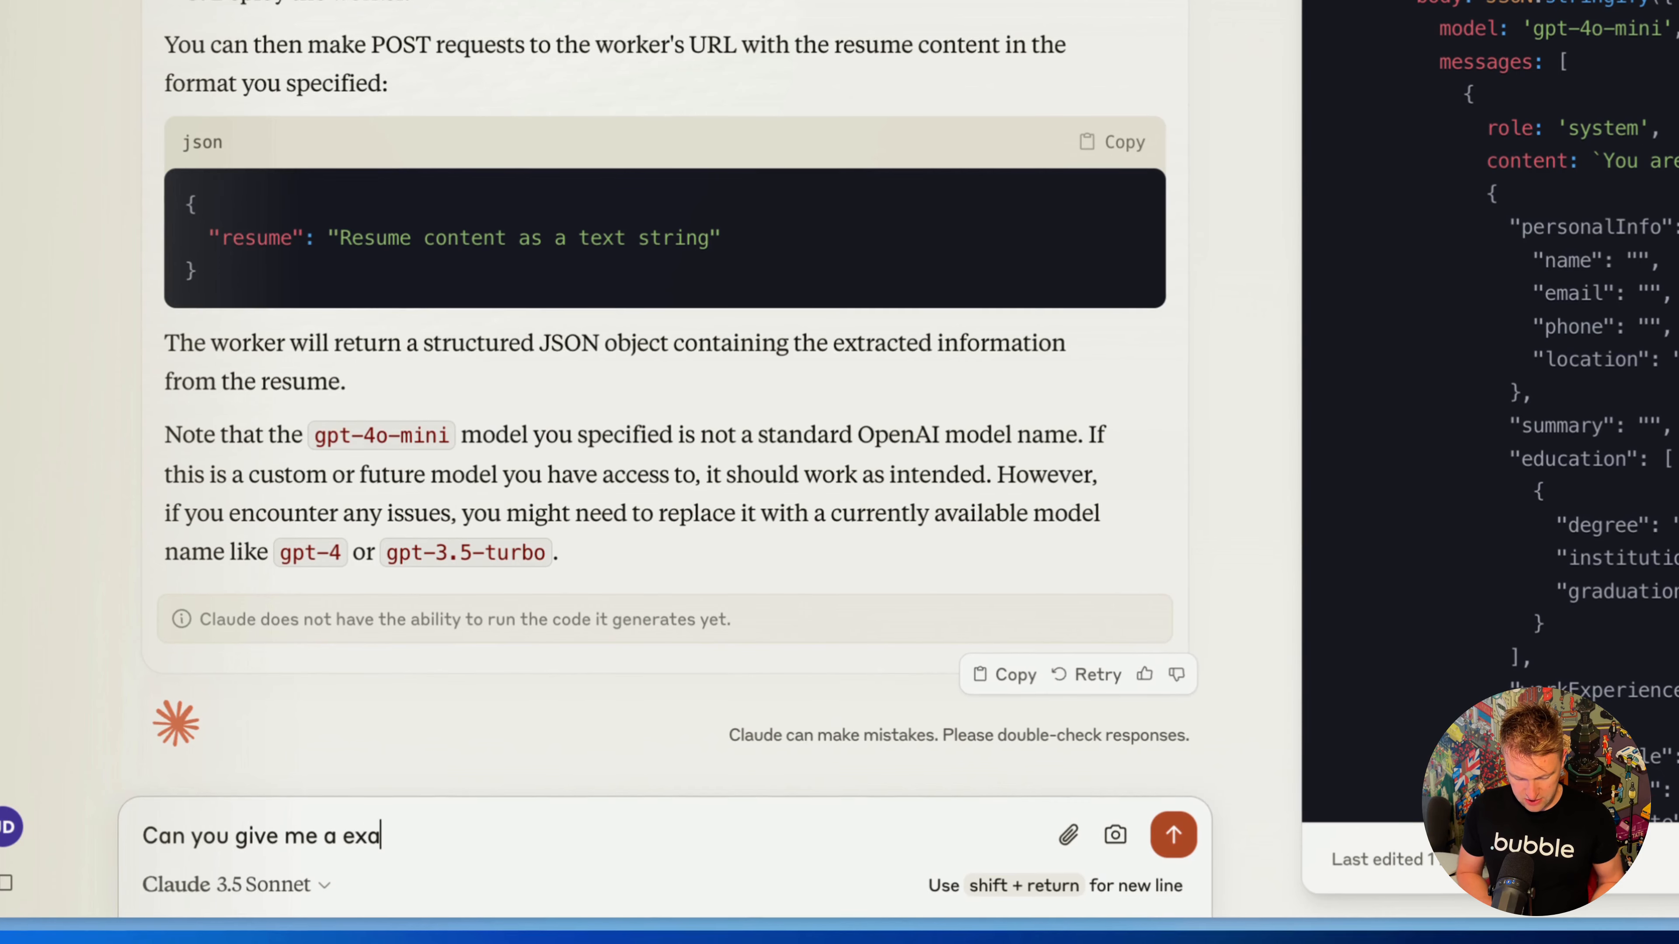
{"action": "type", "text": "mple resume"}
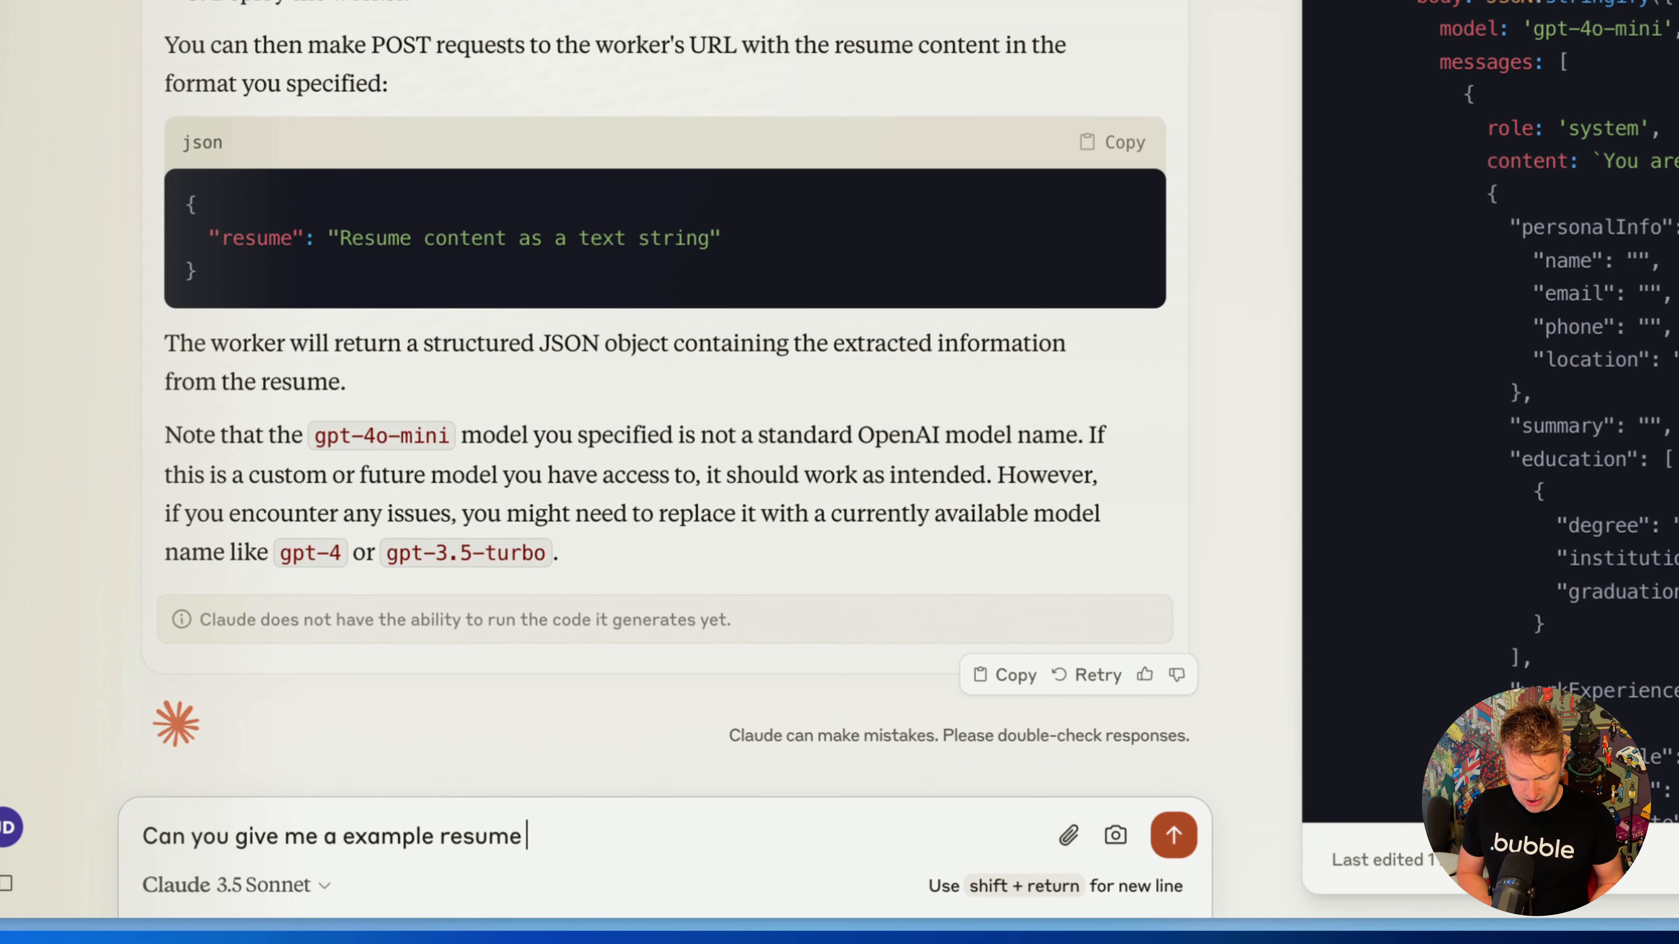
{"action": "type", "text": "post request to test"}
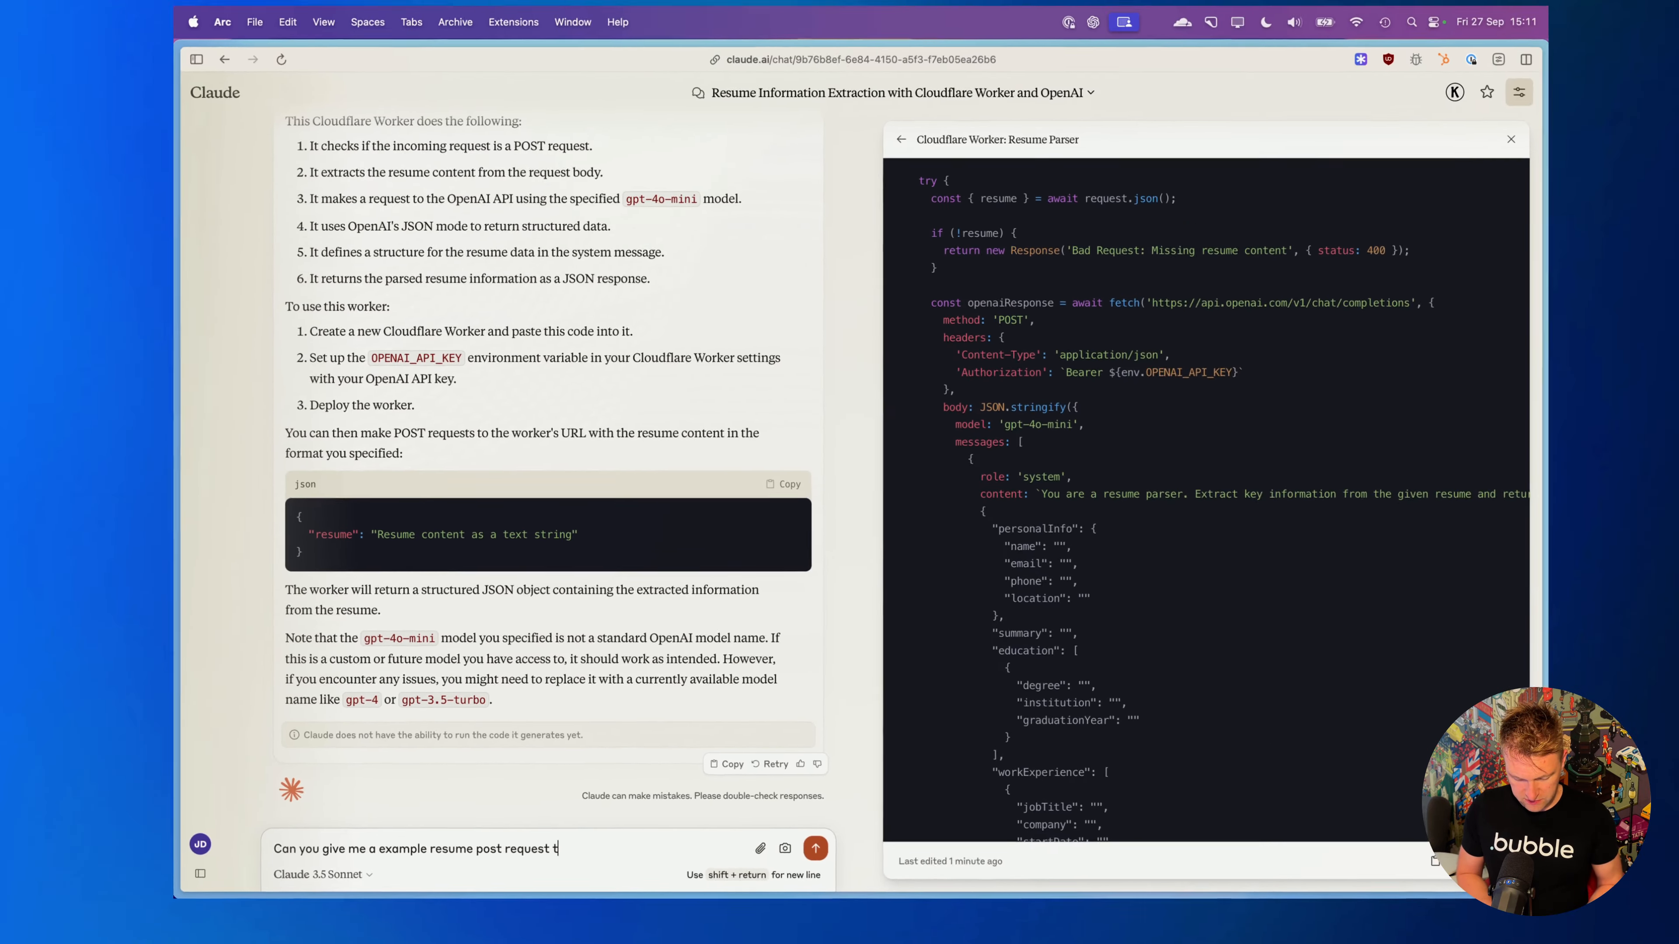
{"action": "type", "text": " with"}
{"action": "key", "text": "Return"}
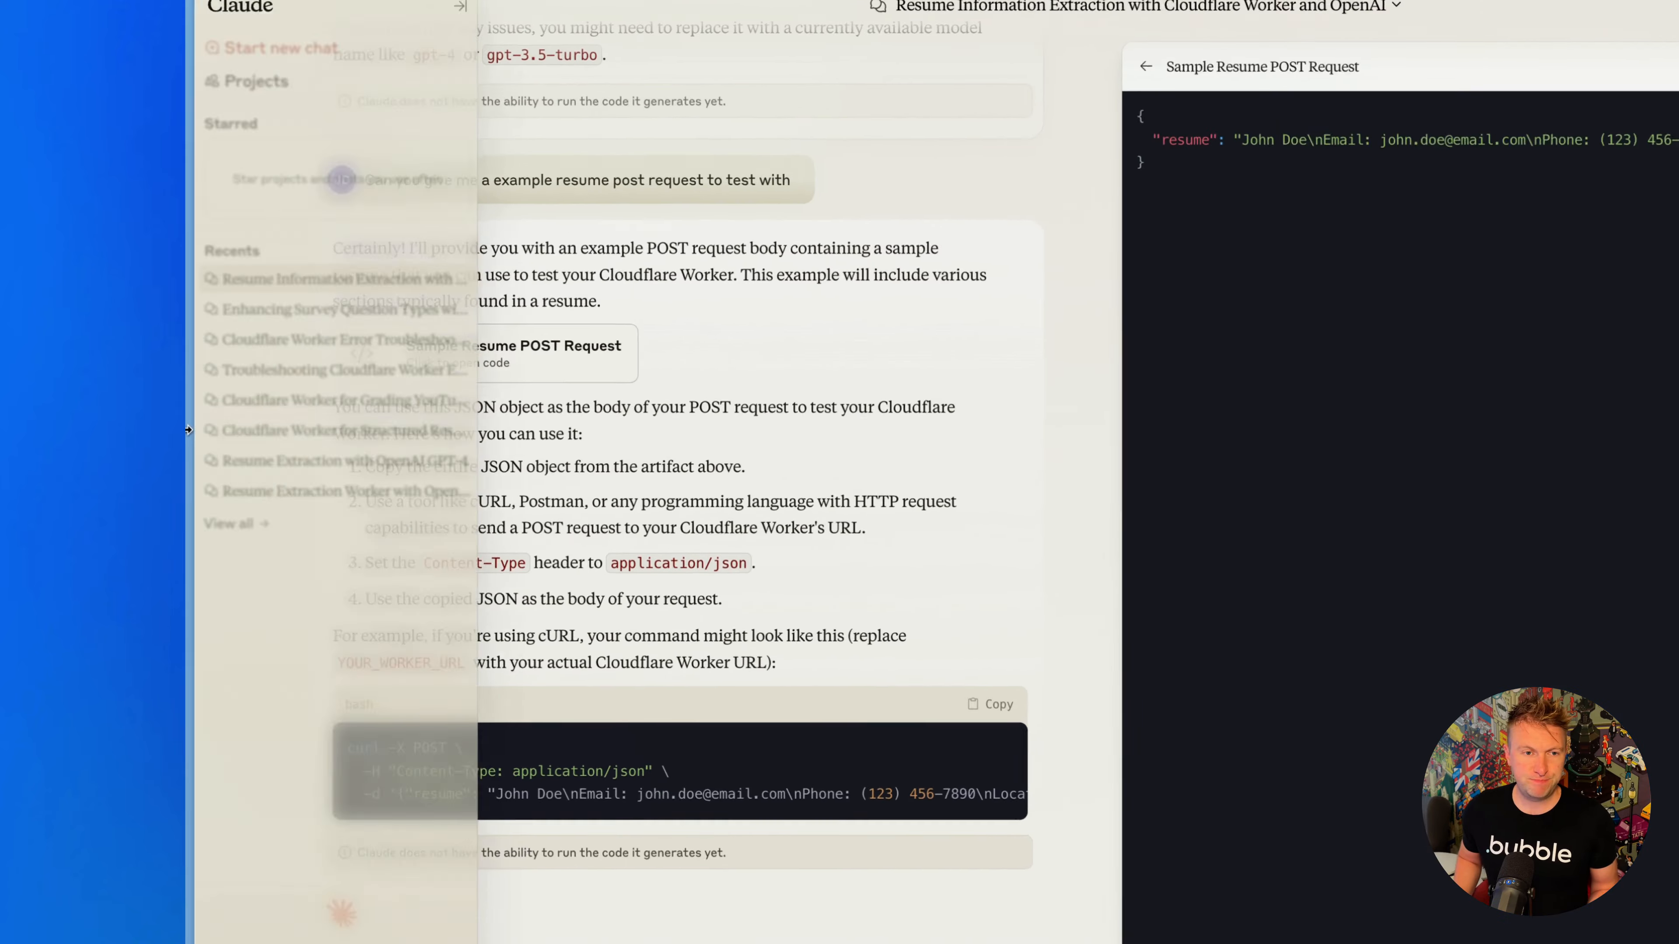
- Return to the Cloudflare worker editor and send a POST test request with Claude's sample resume JSON as the body
{"action": "mouse_move", "coordinate": [189, 368]}
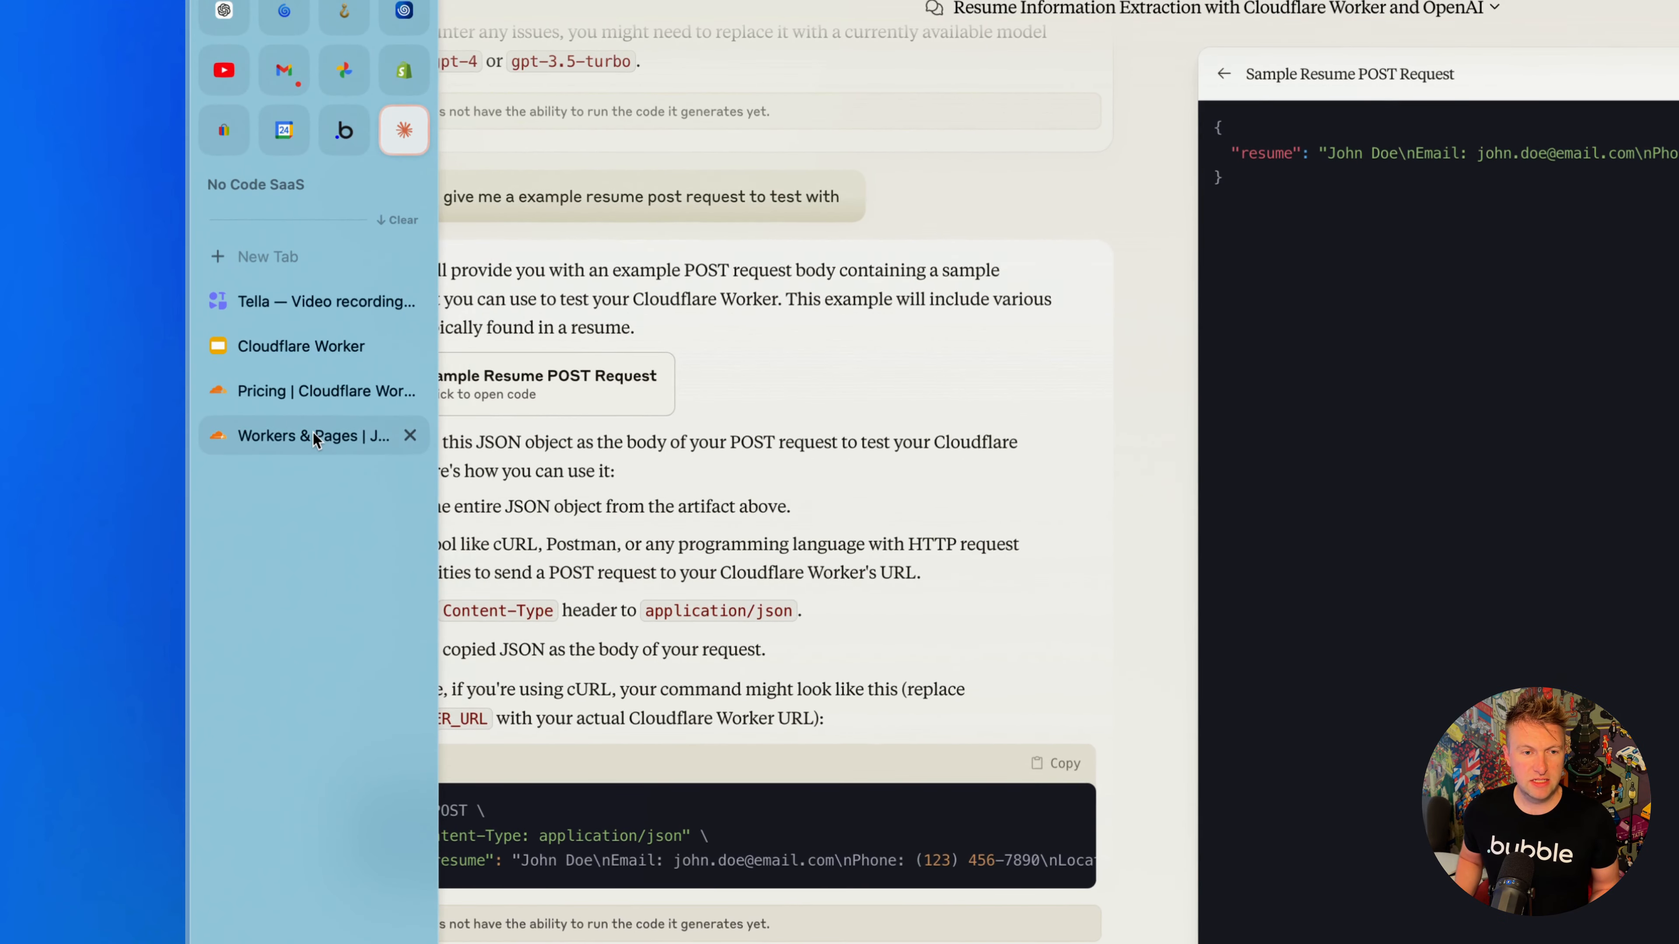
{"action": "left_click", "coordinate": [313, 435]}
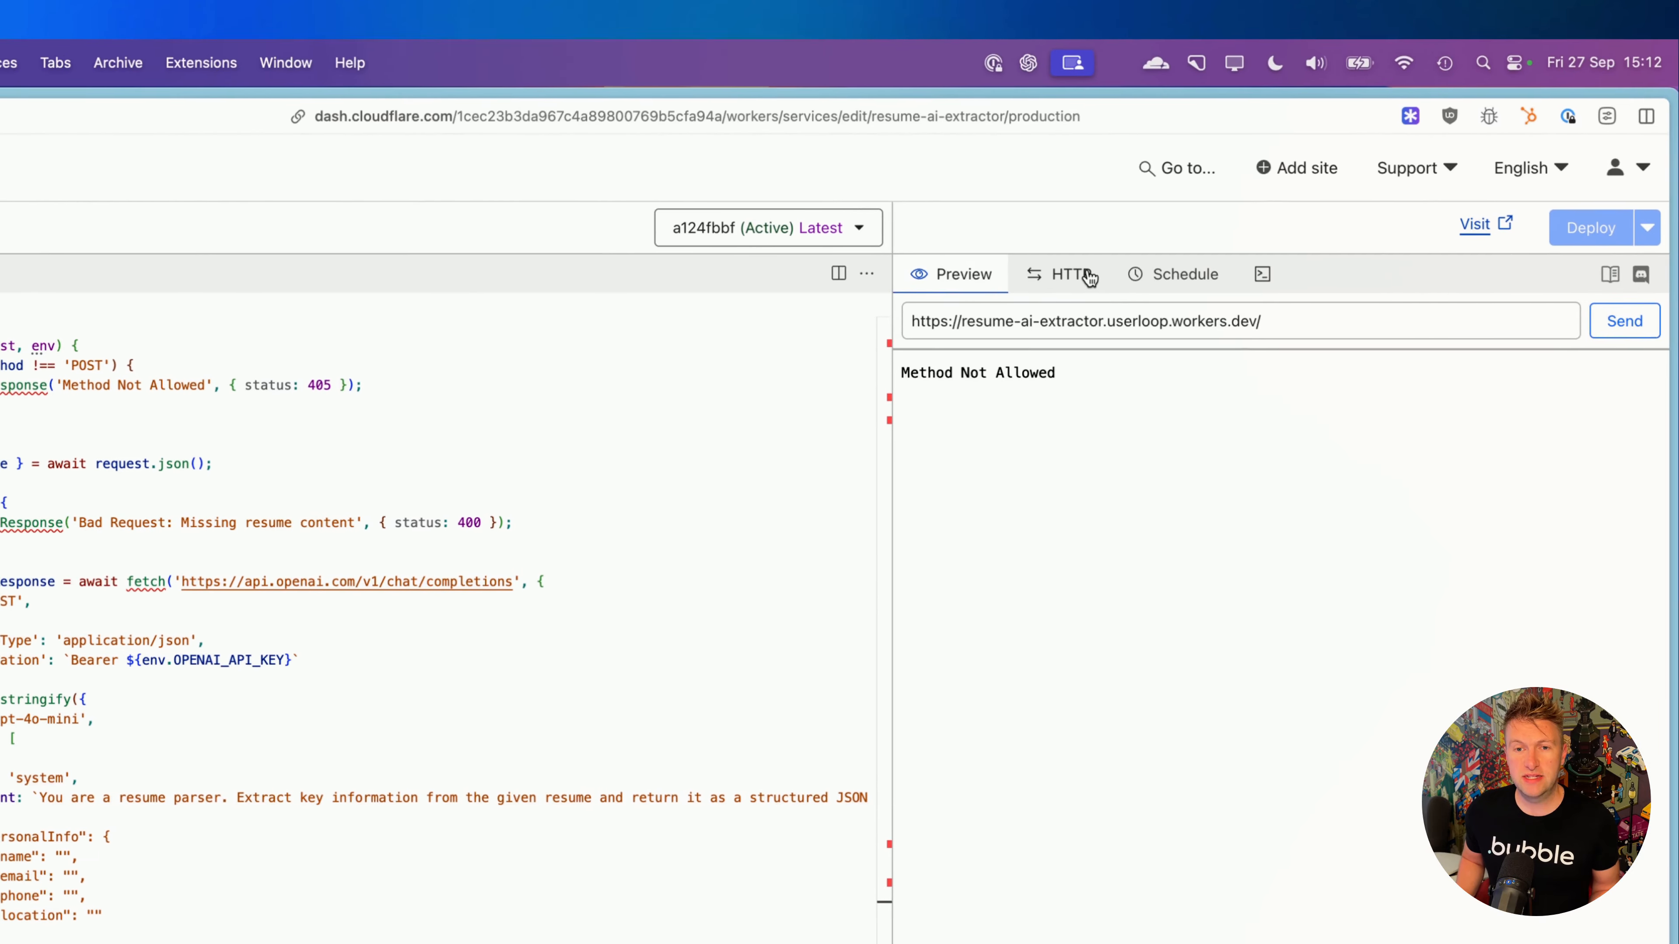
{"action": "left_click", "coordinate": [1088, 274]}
{"action": "left_click", "coordinate": [958, 327]}
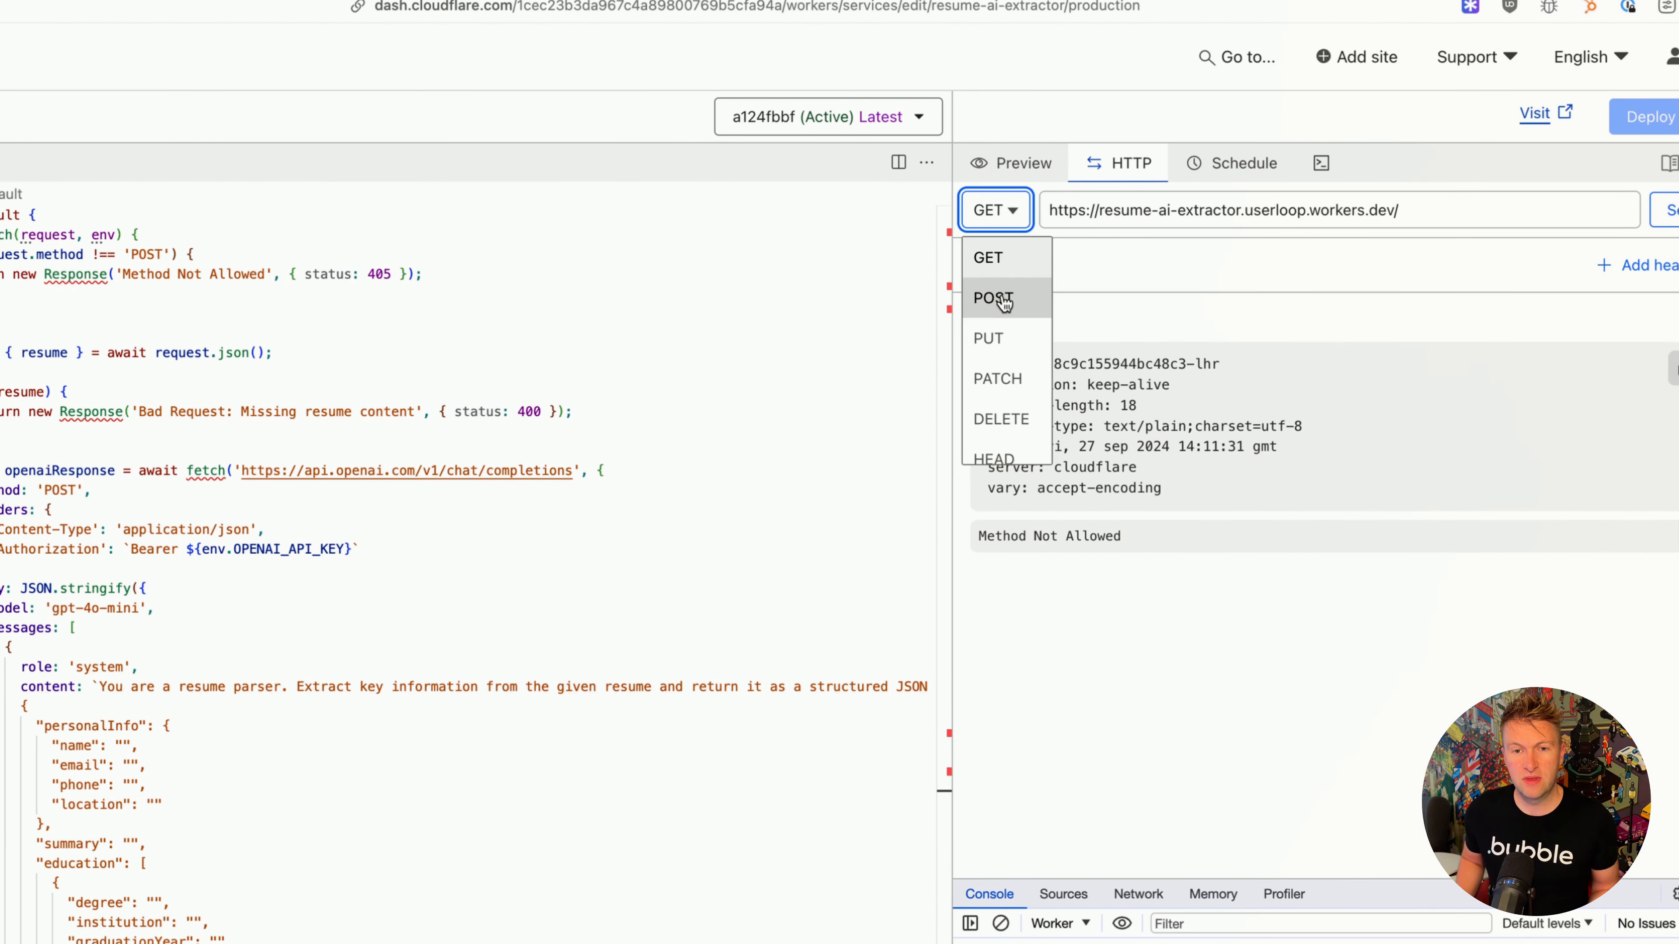
{"action": "left_click", "coordinate": [1004, 301]}
{"action": "left_click", "coordinate": [1039, 448]}
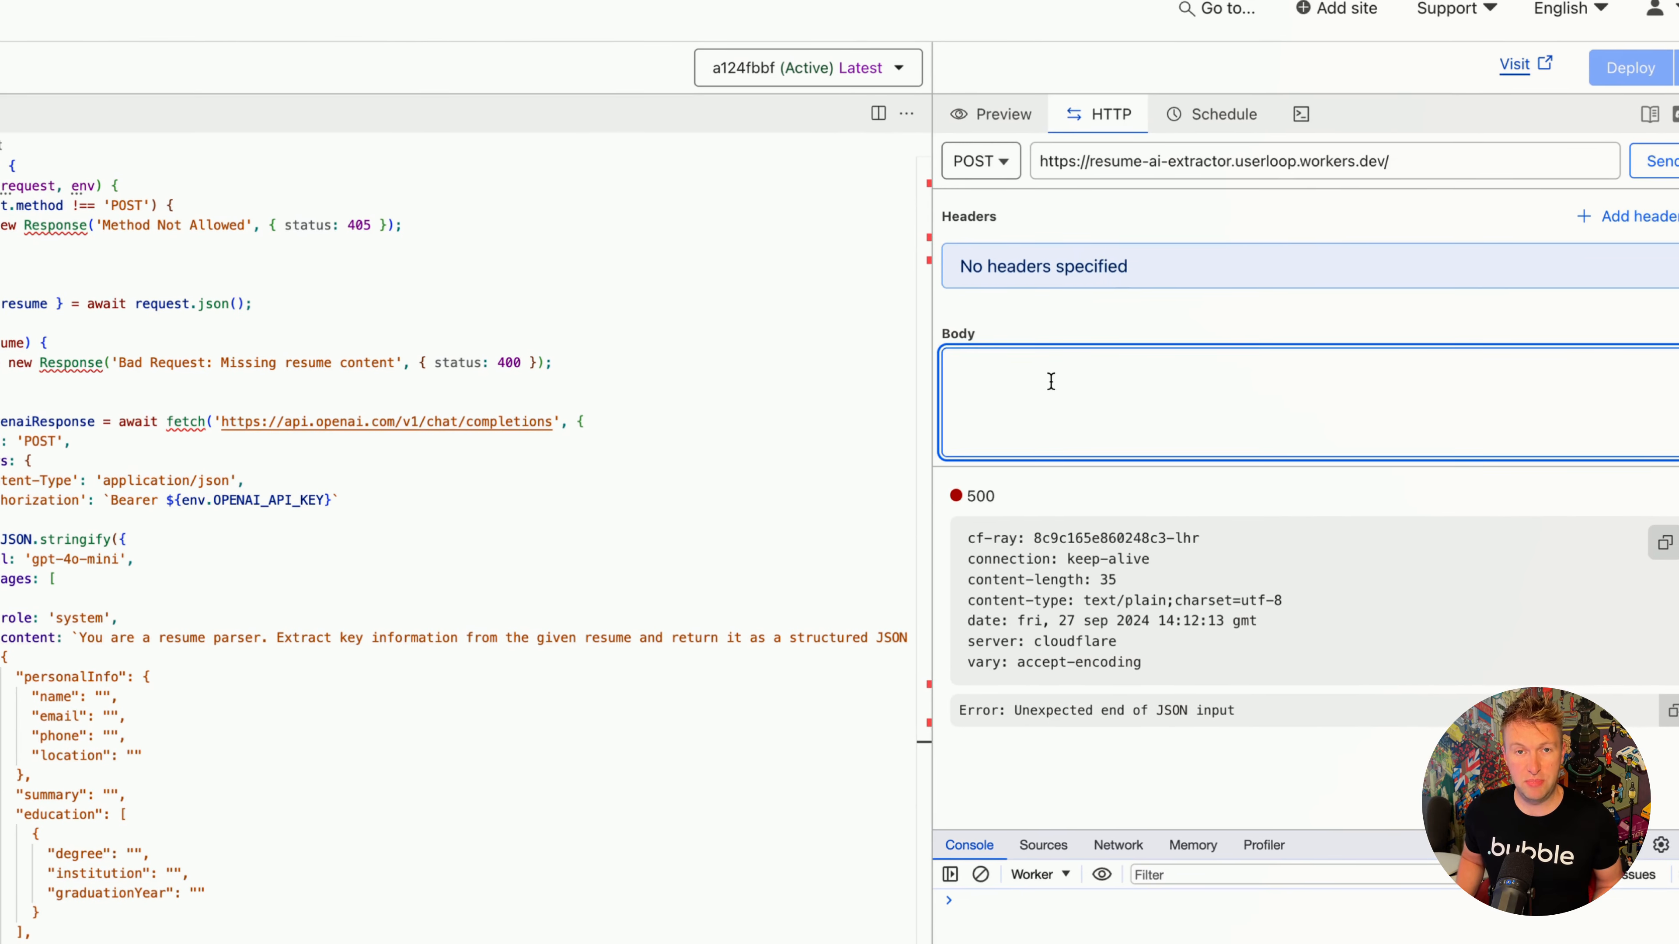
{"action": "key", "text": "super+v"}
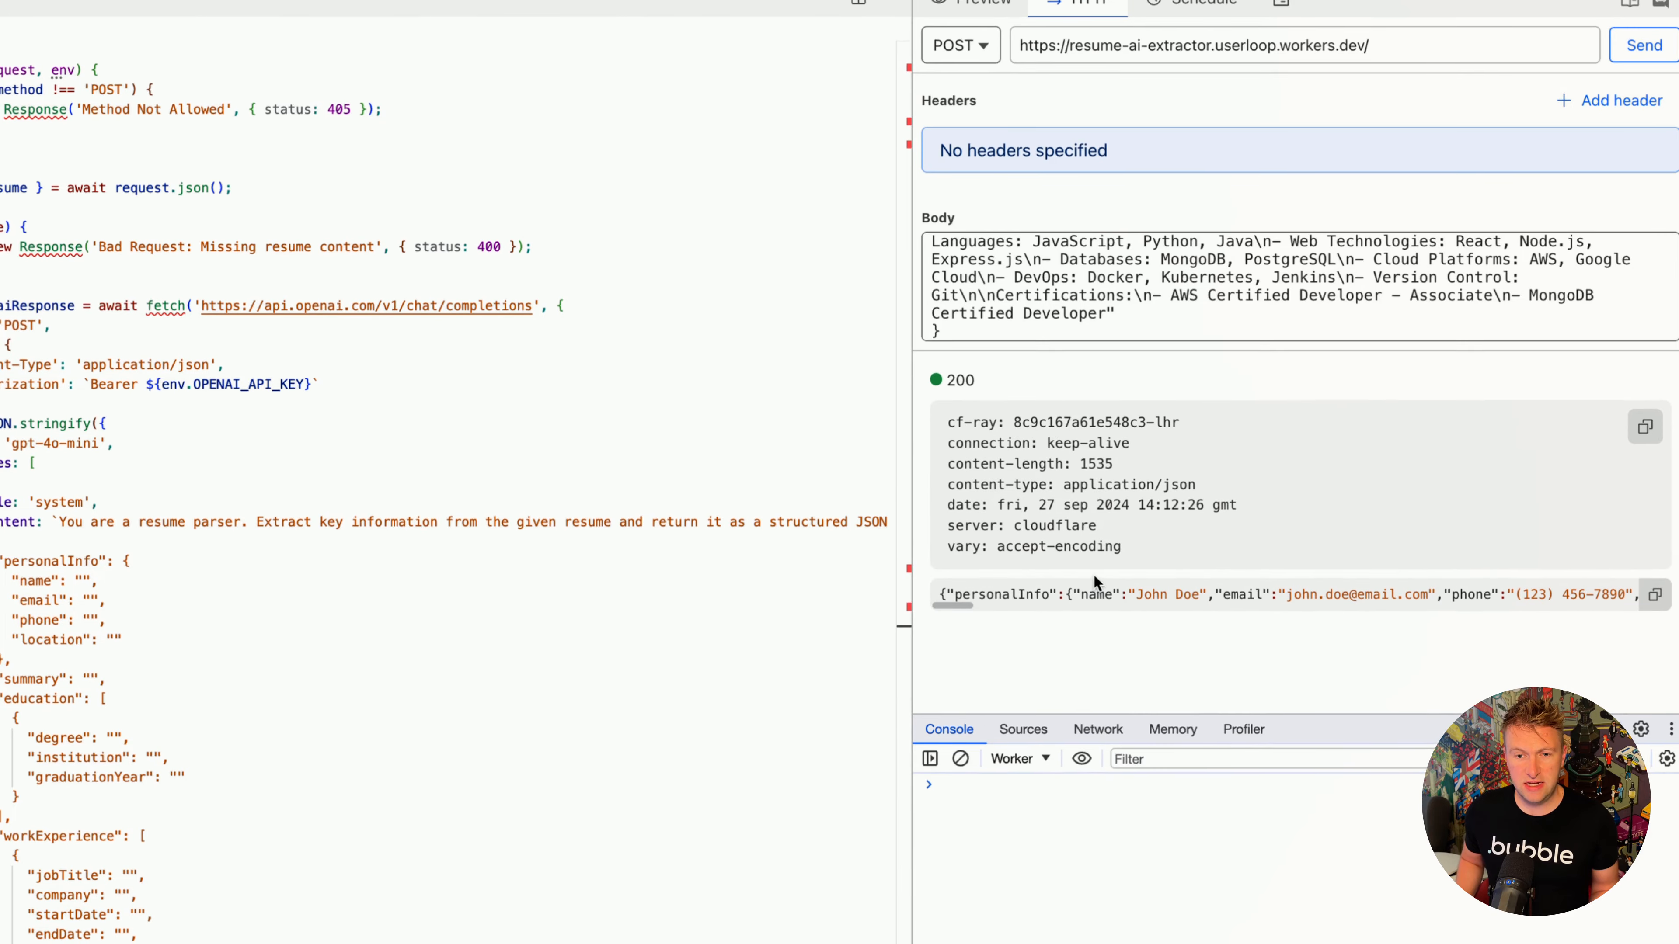
- Examine the structured JSON that the worker returns for the test request, from the personal info through the summary
{"action": "scroll", "coordinate": [1090, 597], "scroll_direction": "right", "scroll_amount": 3}
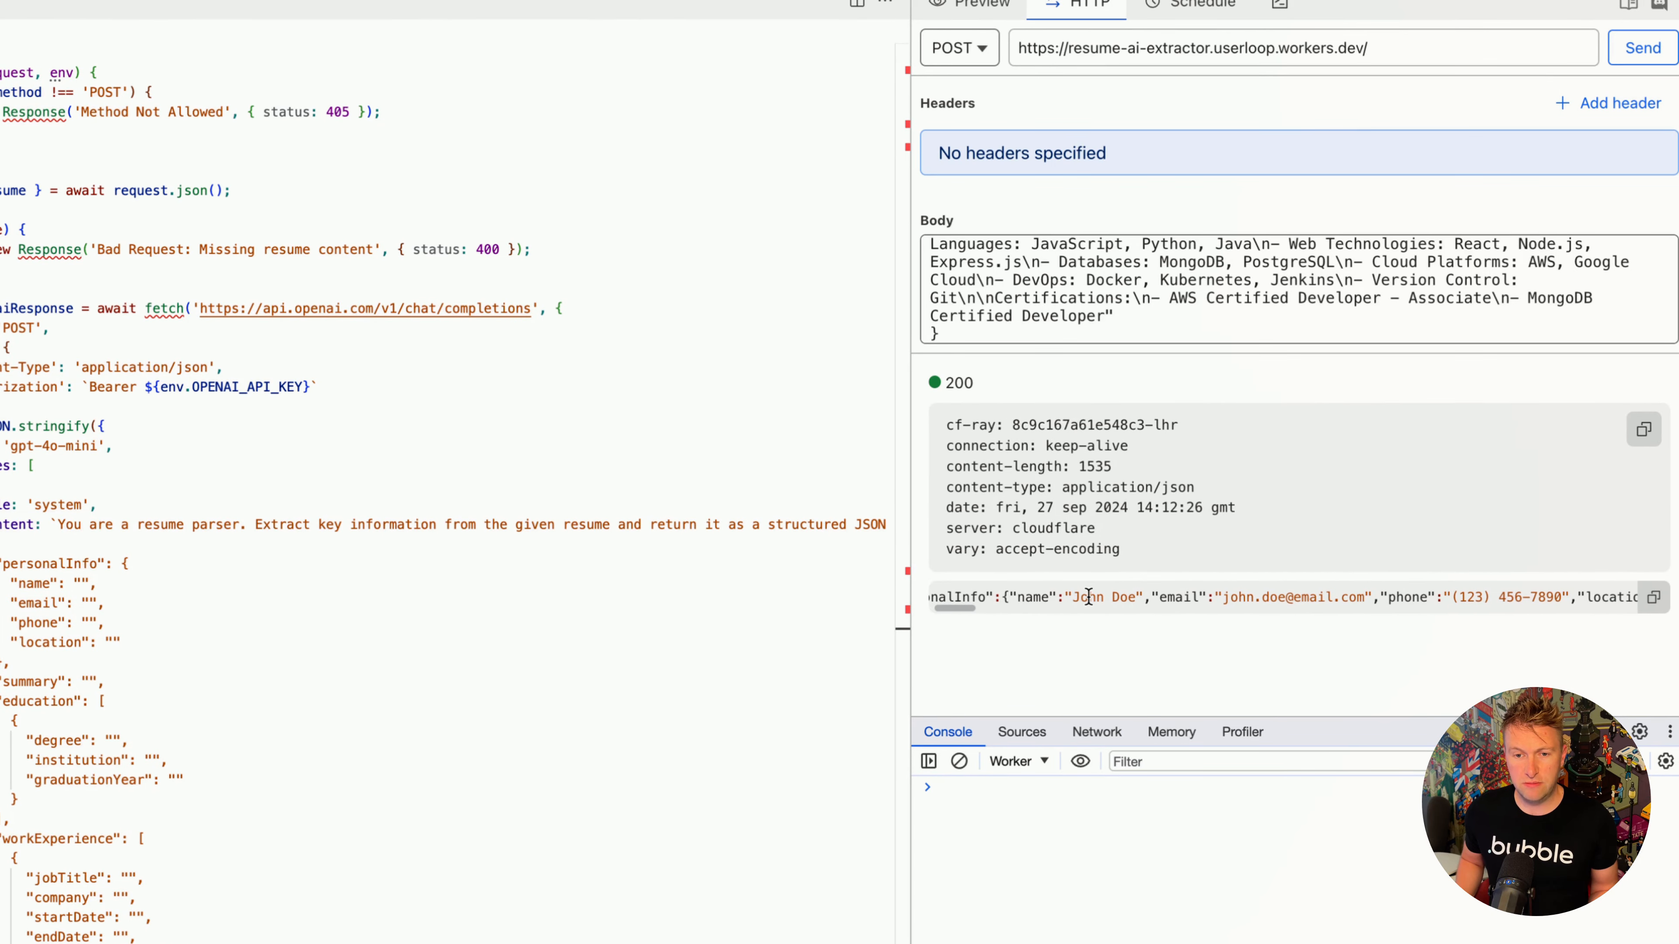
{"action": "scroll", "coordinate": [1088, 598], "scroll_direction": "right", "scroll_amount": 5}
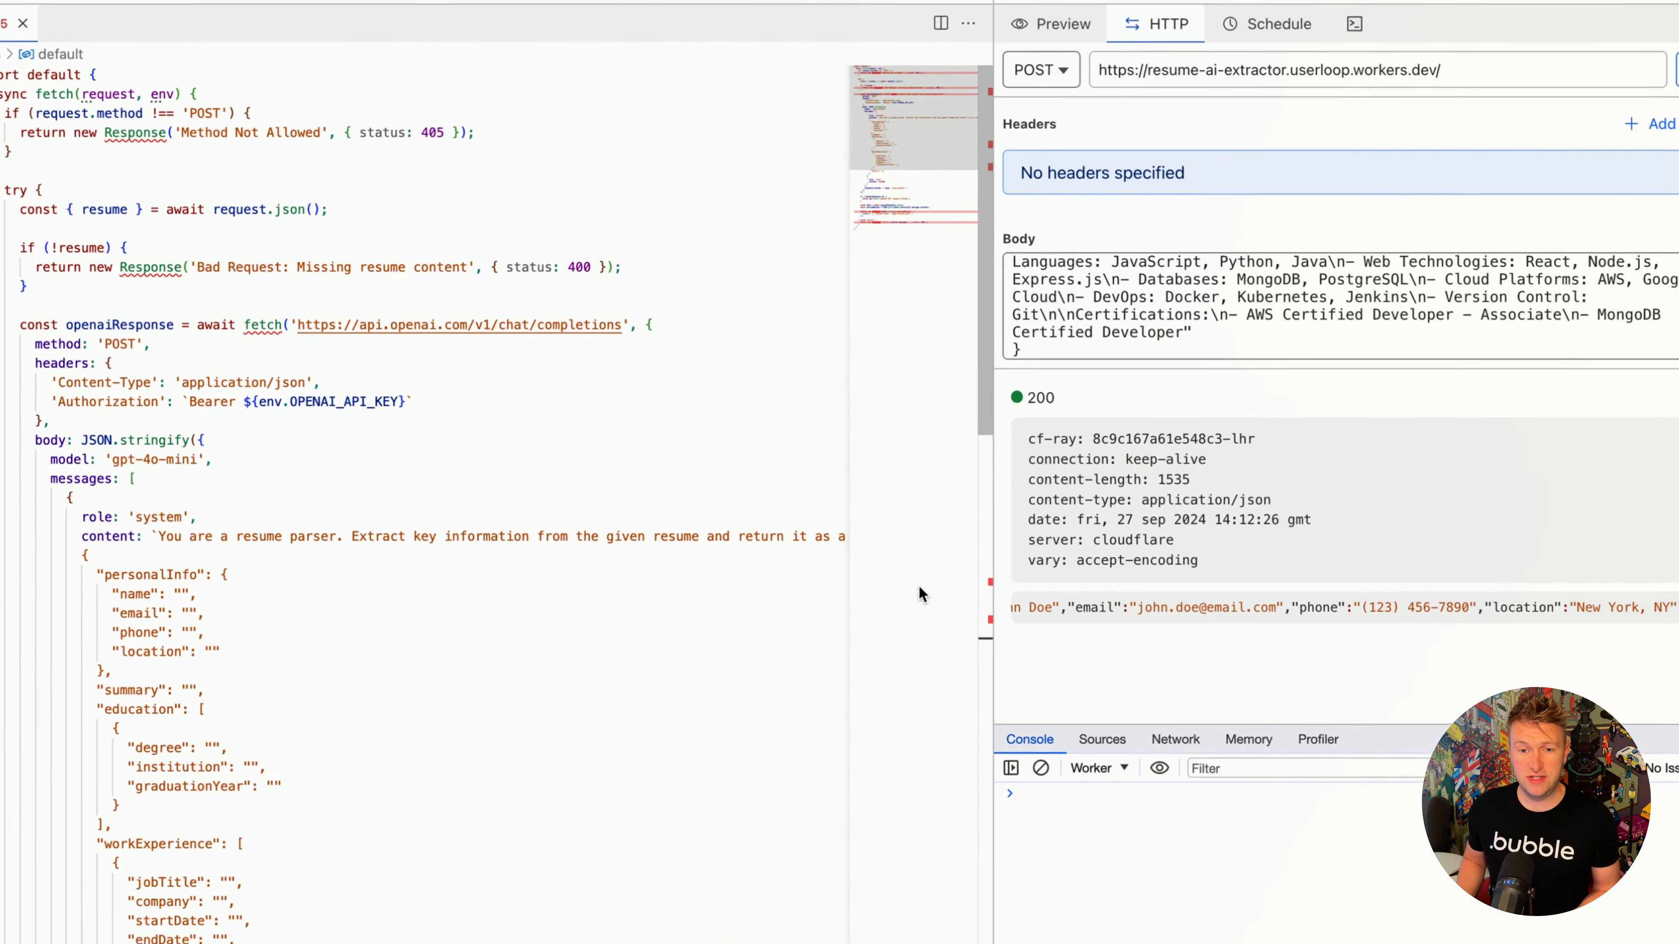
{"action": "scroll", "coordinate": [1127, 603], "scroll_direction": "right", "scroll_amount": 3}
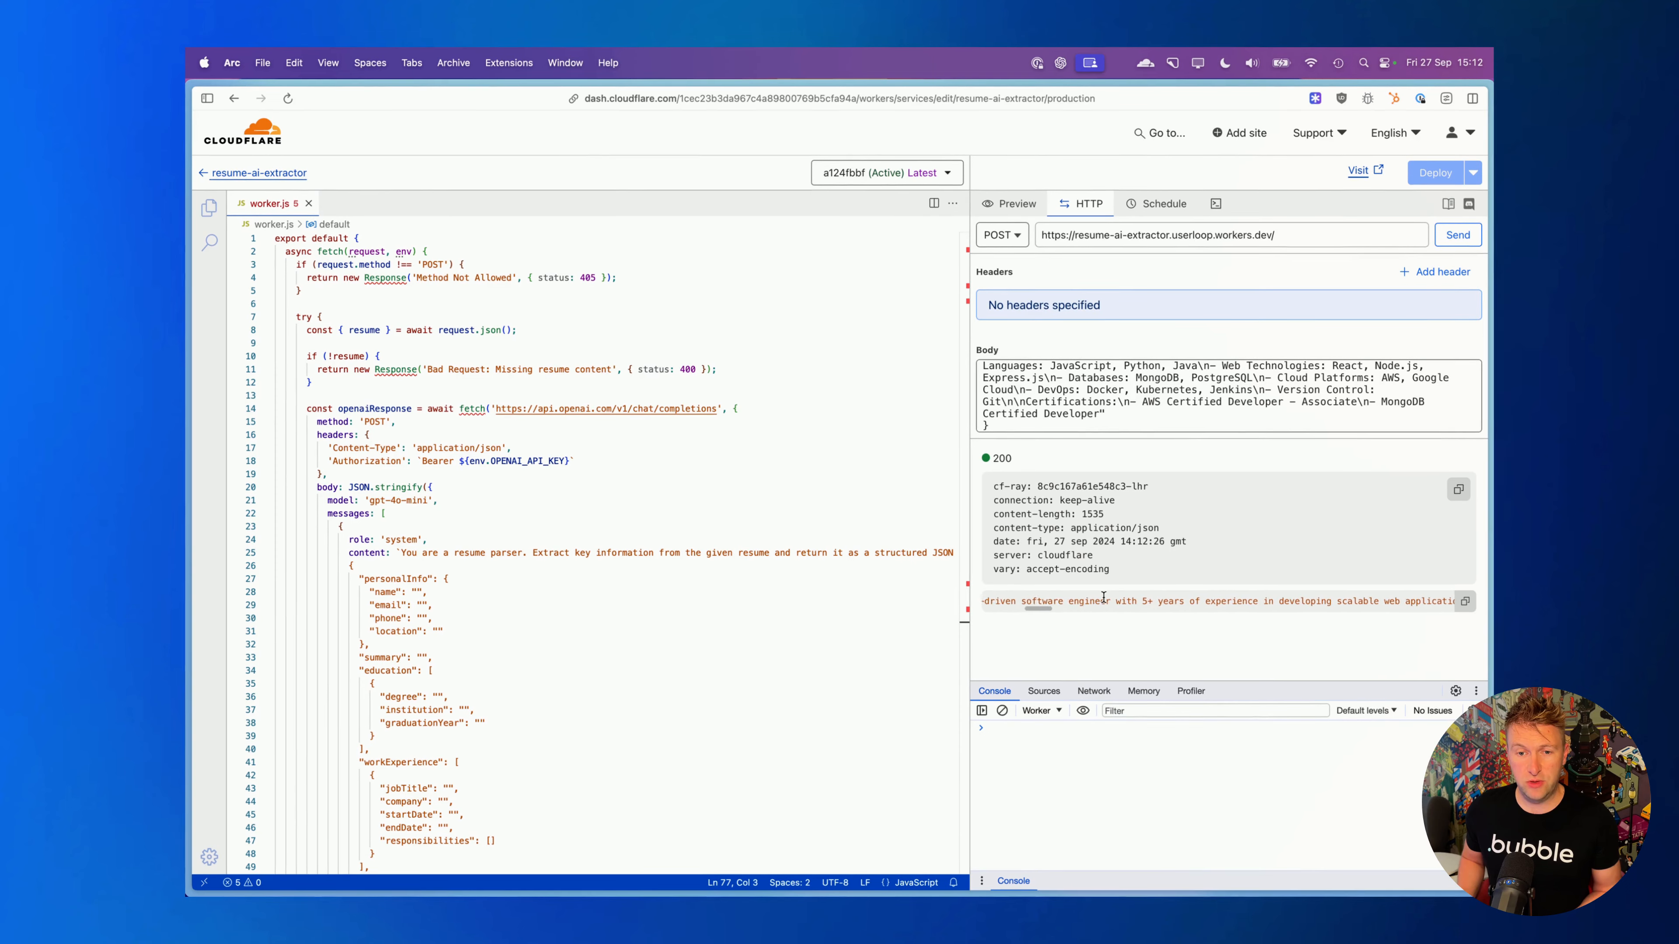
{"action": "scroll", "coordinate": [1116, 603], "scroll_direction": "right", "scroll_amount": 3}
{"action": "scroll", "coordinate": [1103, 600], "scroll_direction": "right", "scroll_amount": 3}
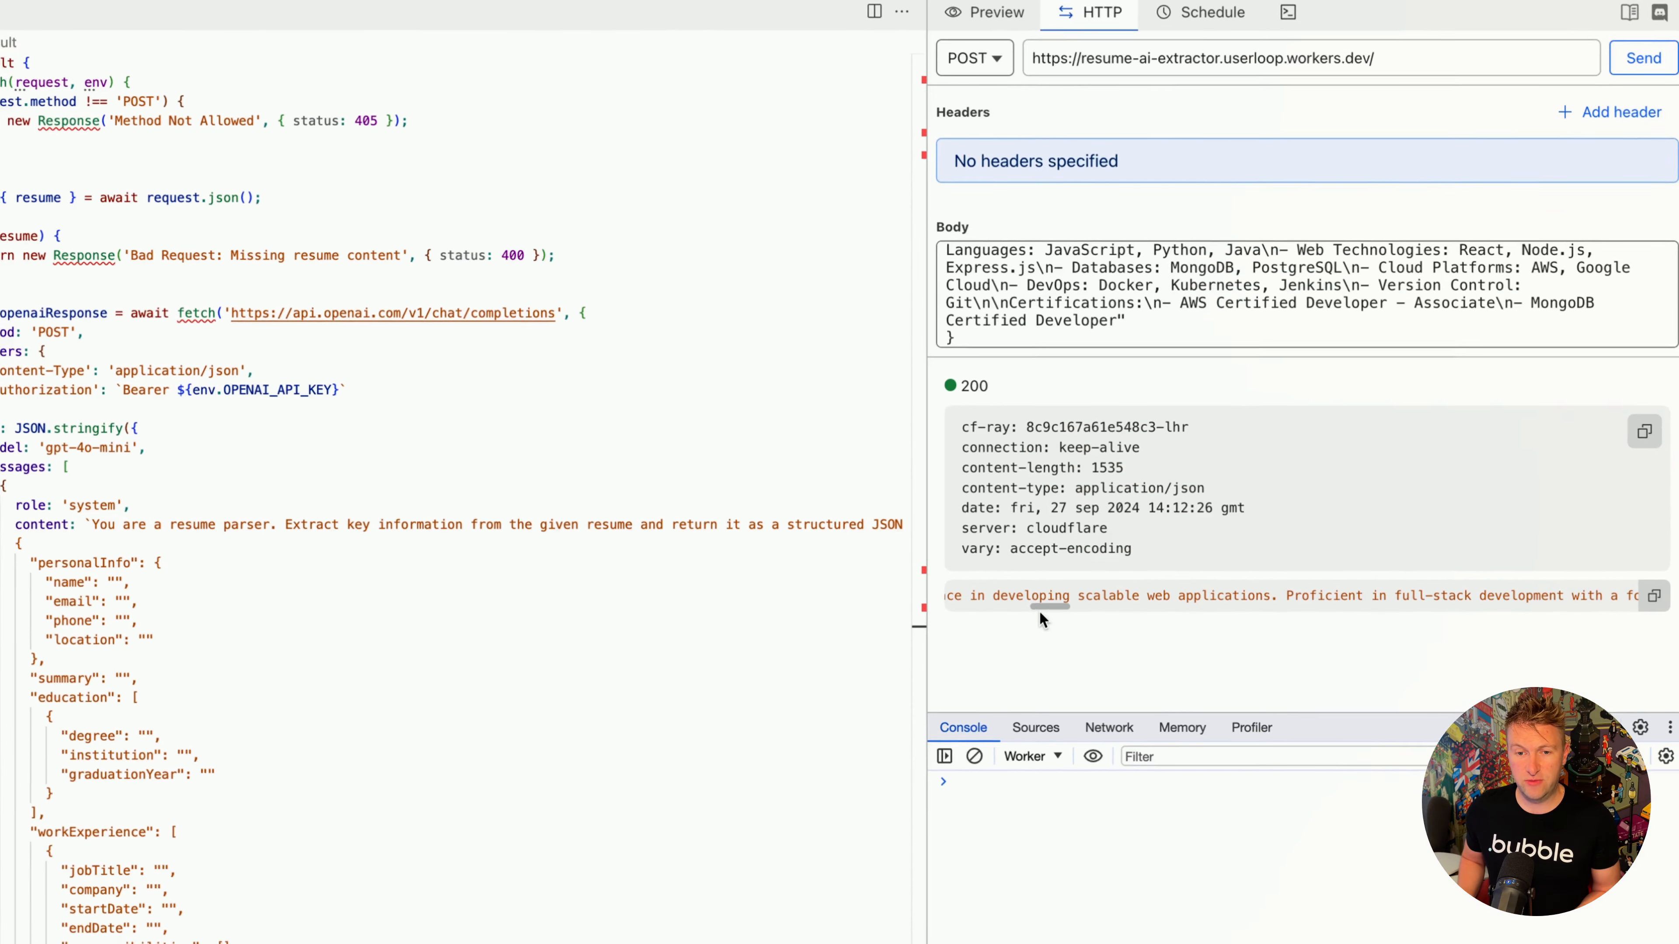
{"action": "scroll", "coordinate": [1124, 603], "scroll_direction": "right", "scroll_amount": 5}
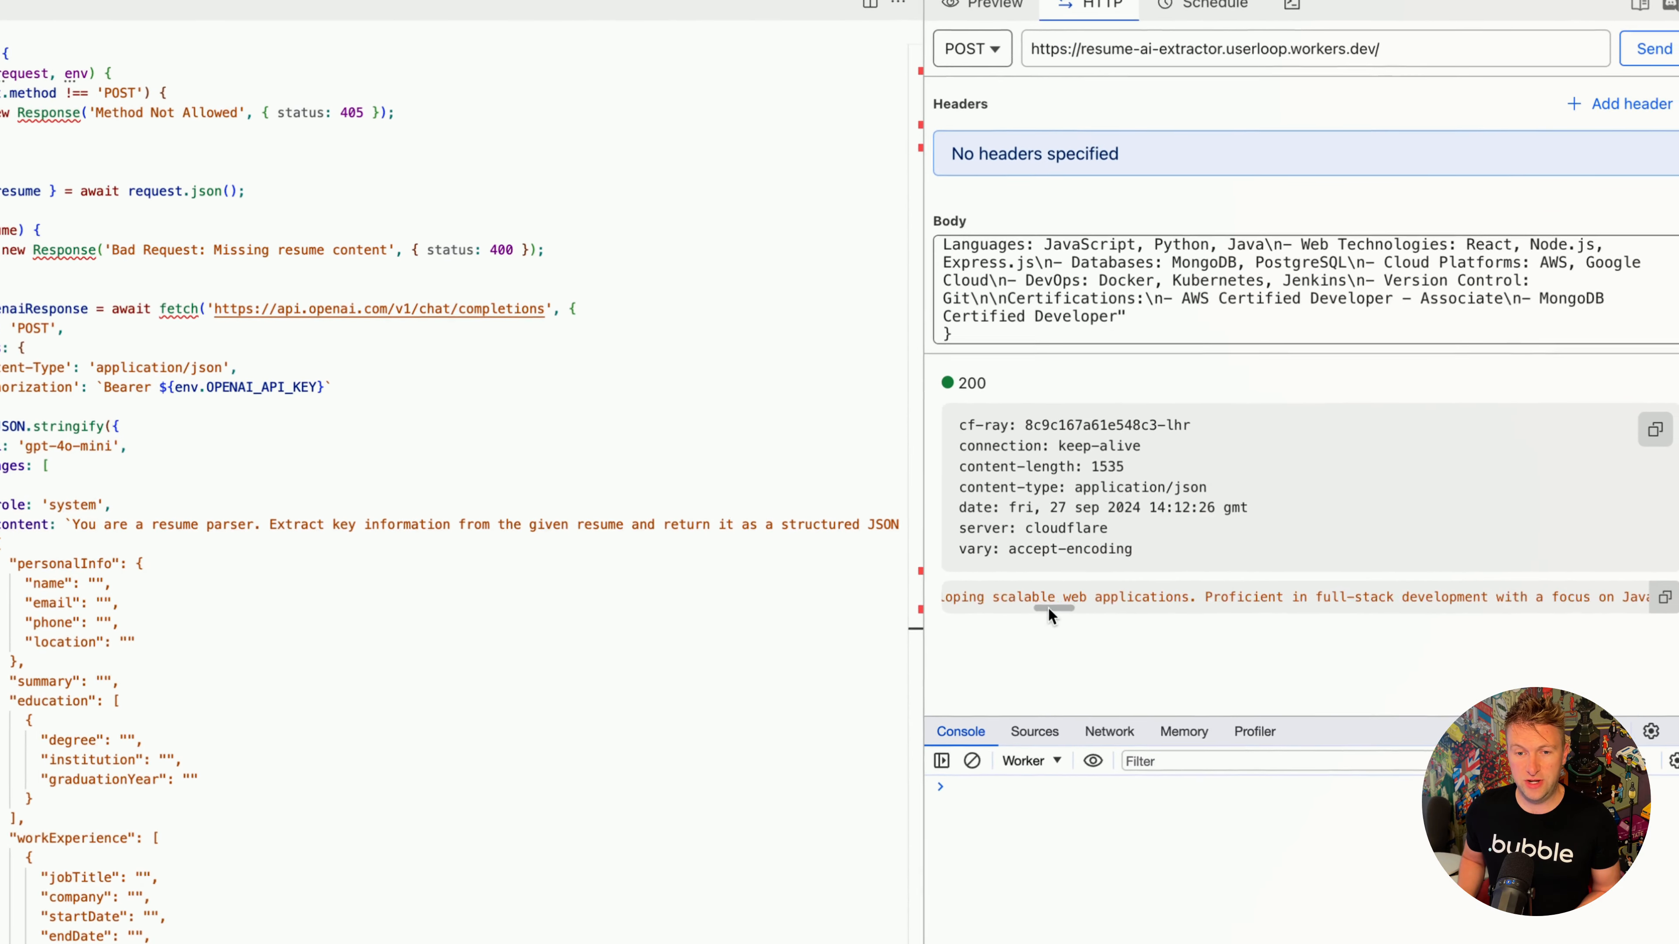
- Copy the resume-ai-extractor worker's URL from the HTTP test request and switch to Bubble's API Connector
{"action": "left_click_drag", "start_coordinate": [1206, 602], "coordinate": [910, 599]}
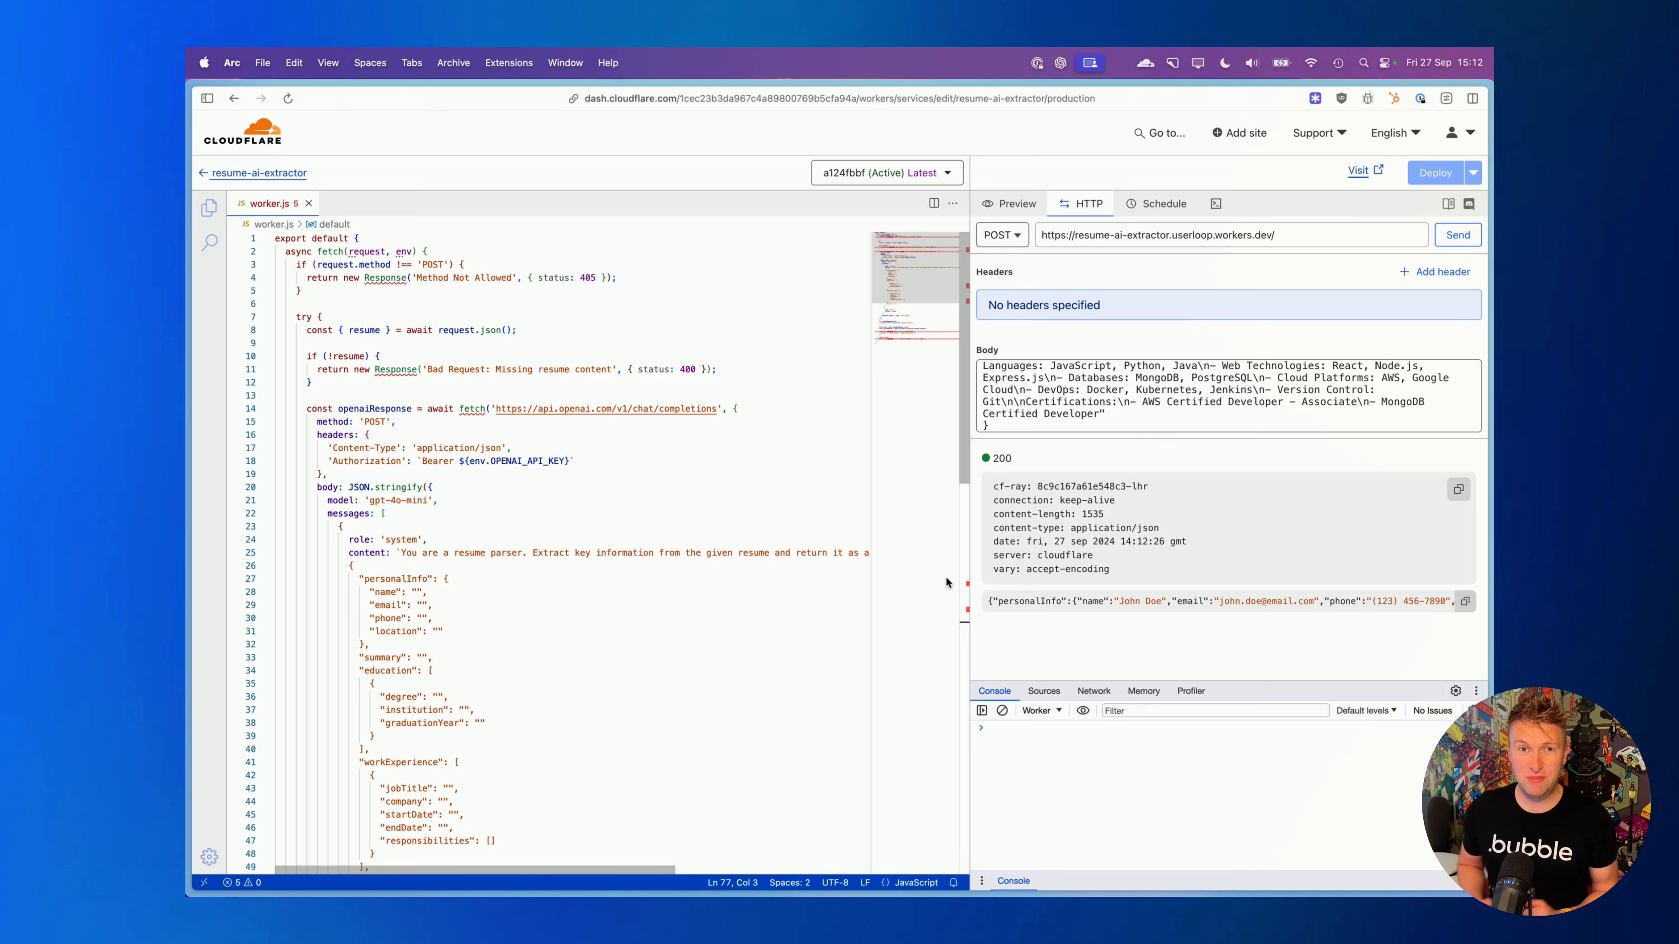
{"action": "triple_click", "coordinate": [1108, 235]}
{"action": "key", "text": "ctrl+c"}
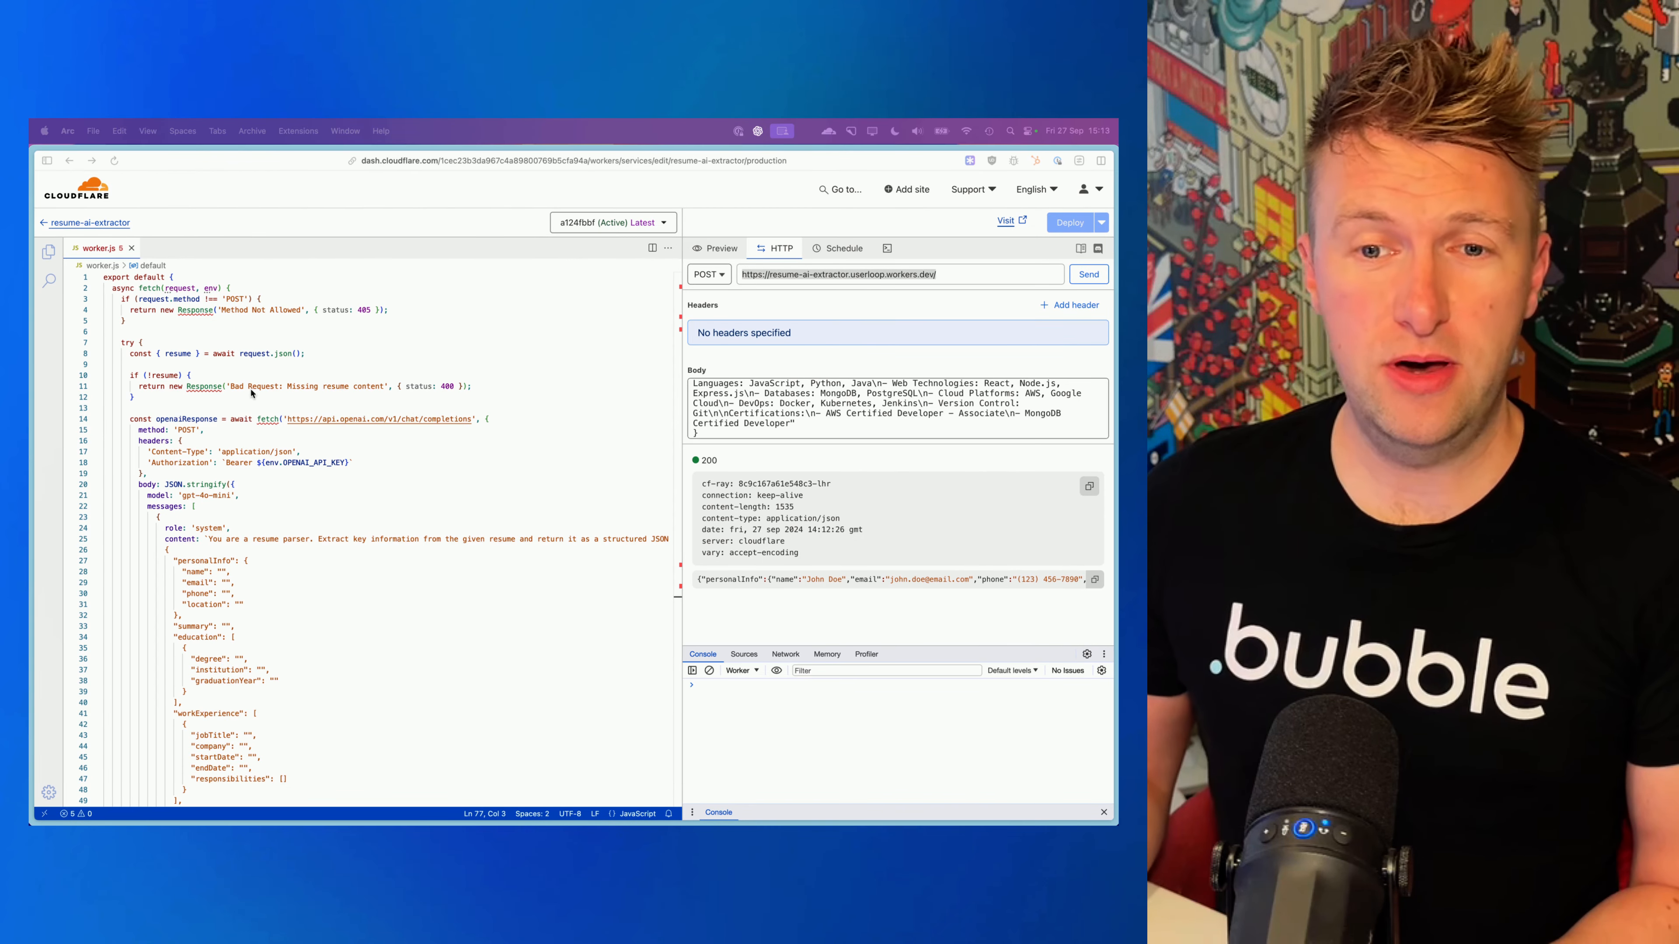
{"action": "left_click", "coordinate": [812, 312]}
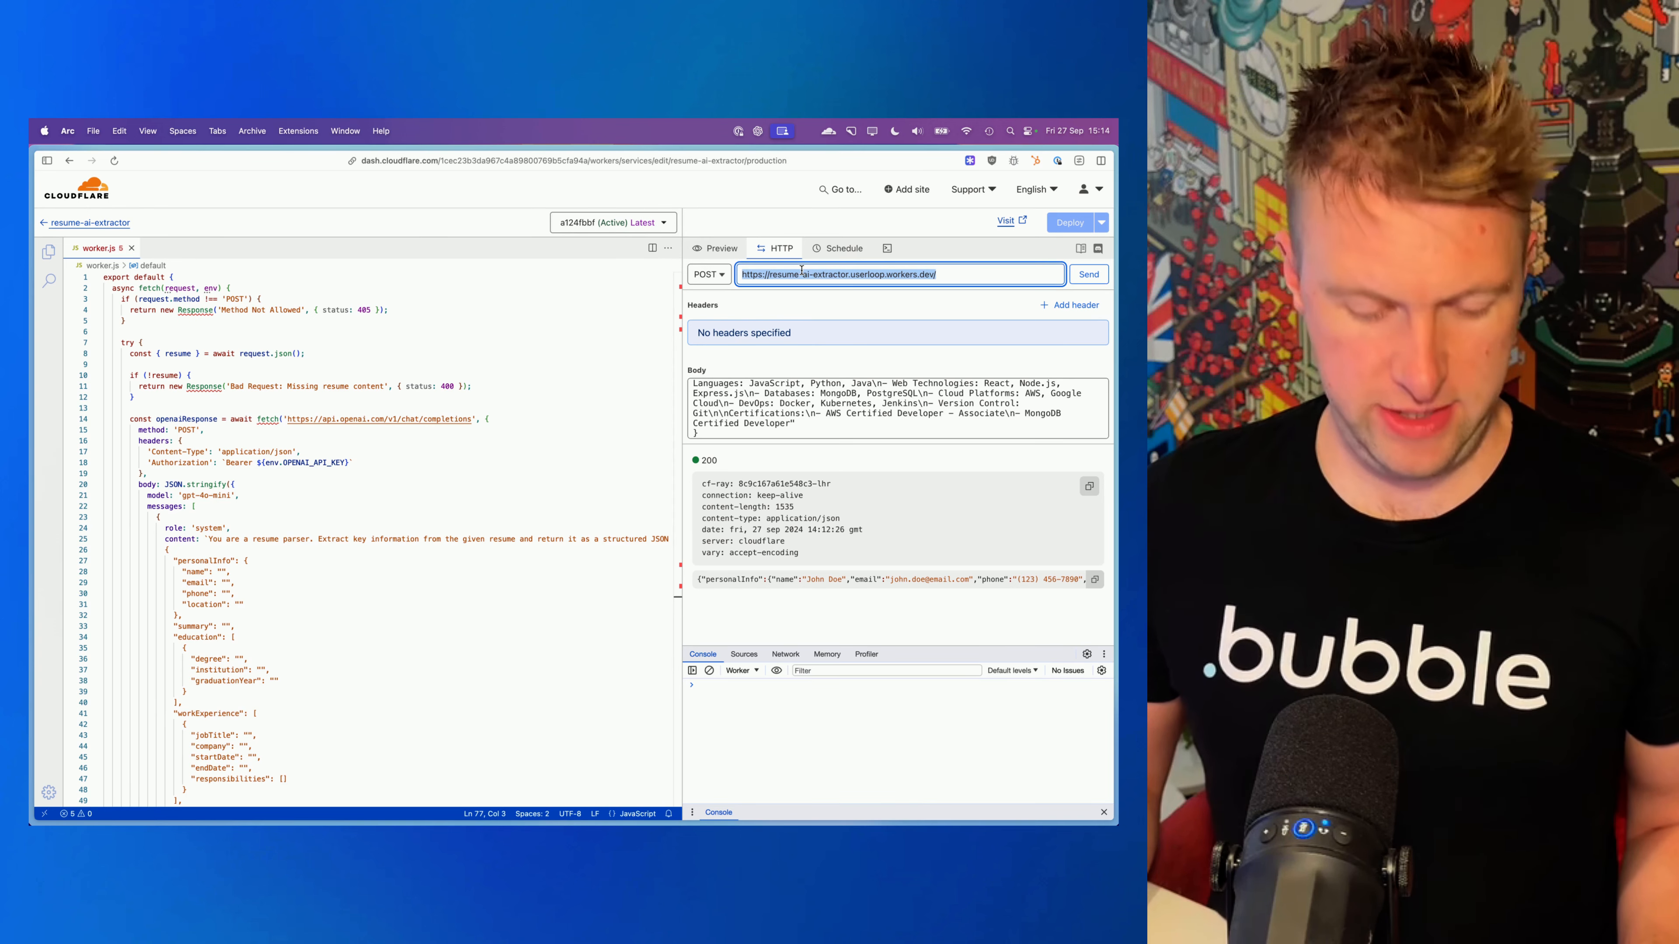
{"action": "left_click", "coordinate": [866, 281]}
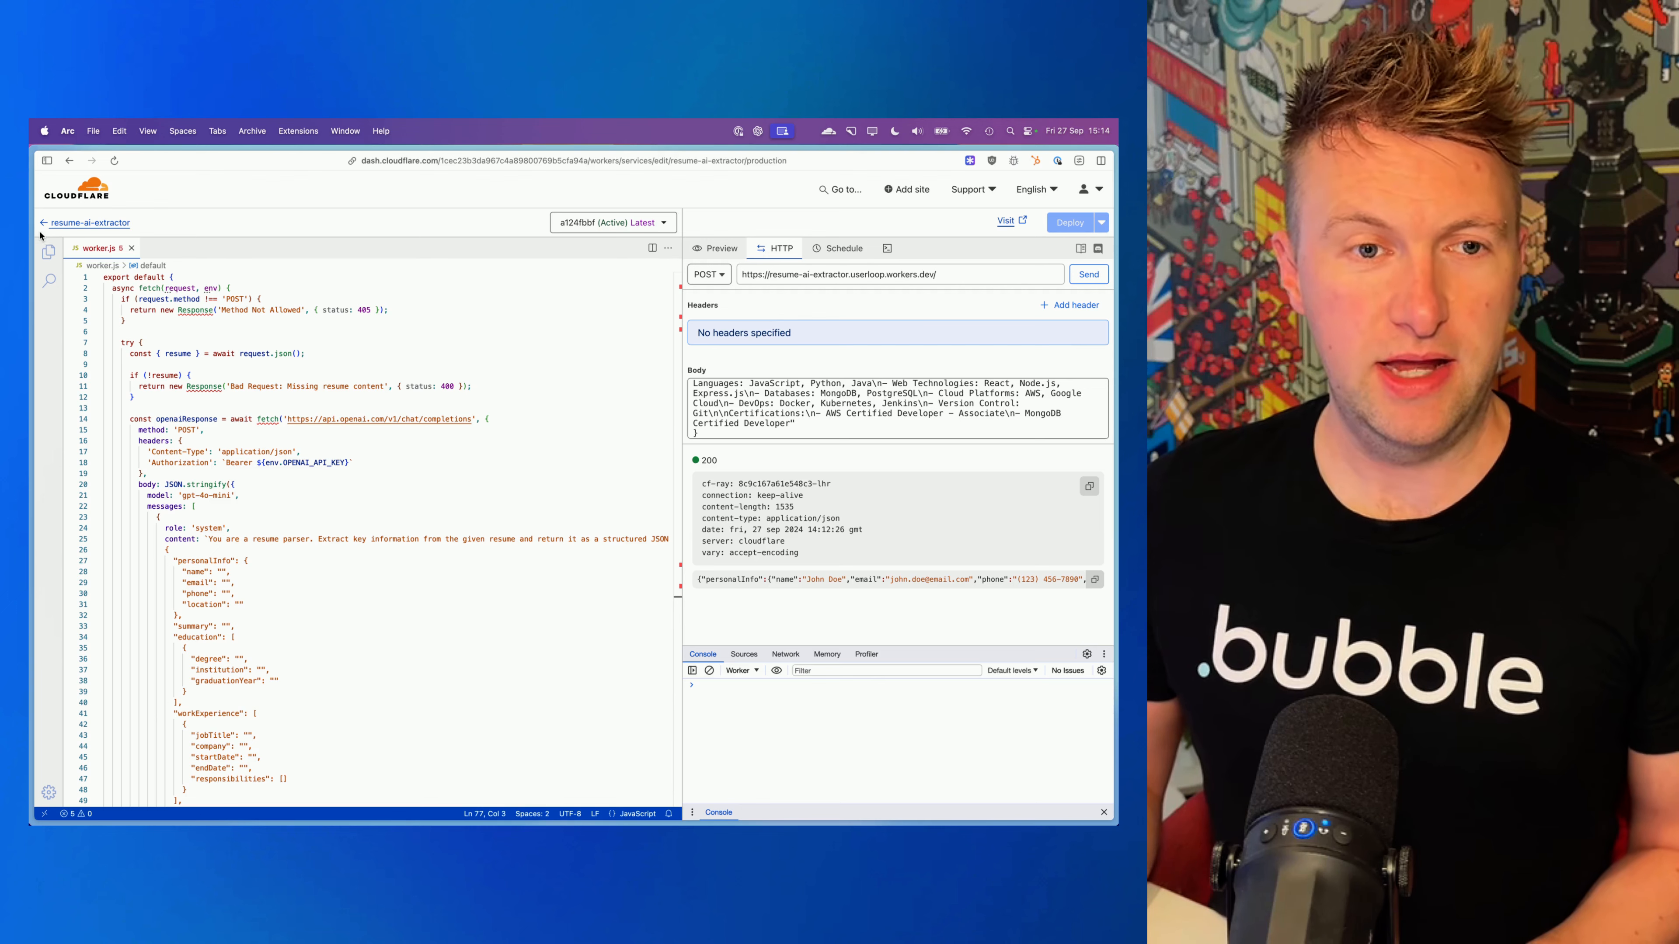
{"action": "mouse_move", "coordinate": [127, 294]}
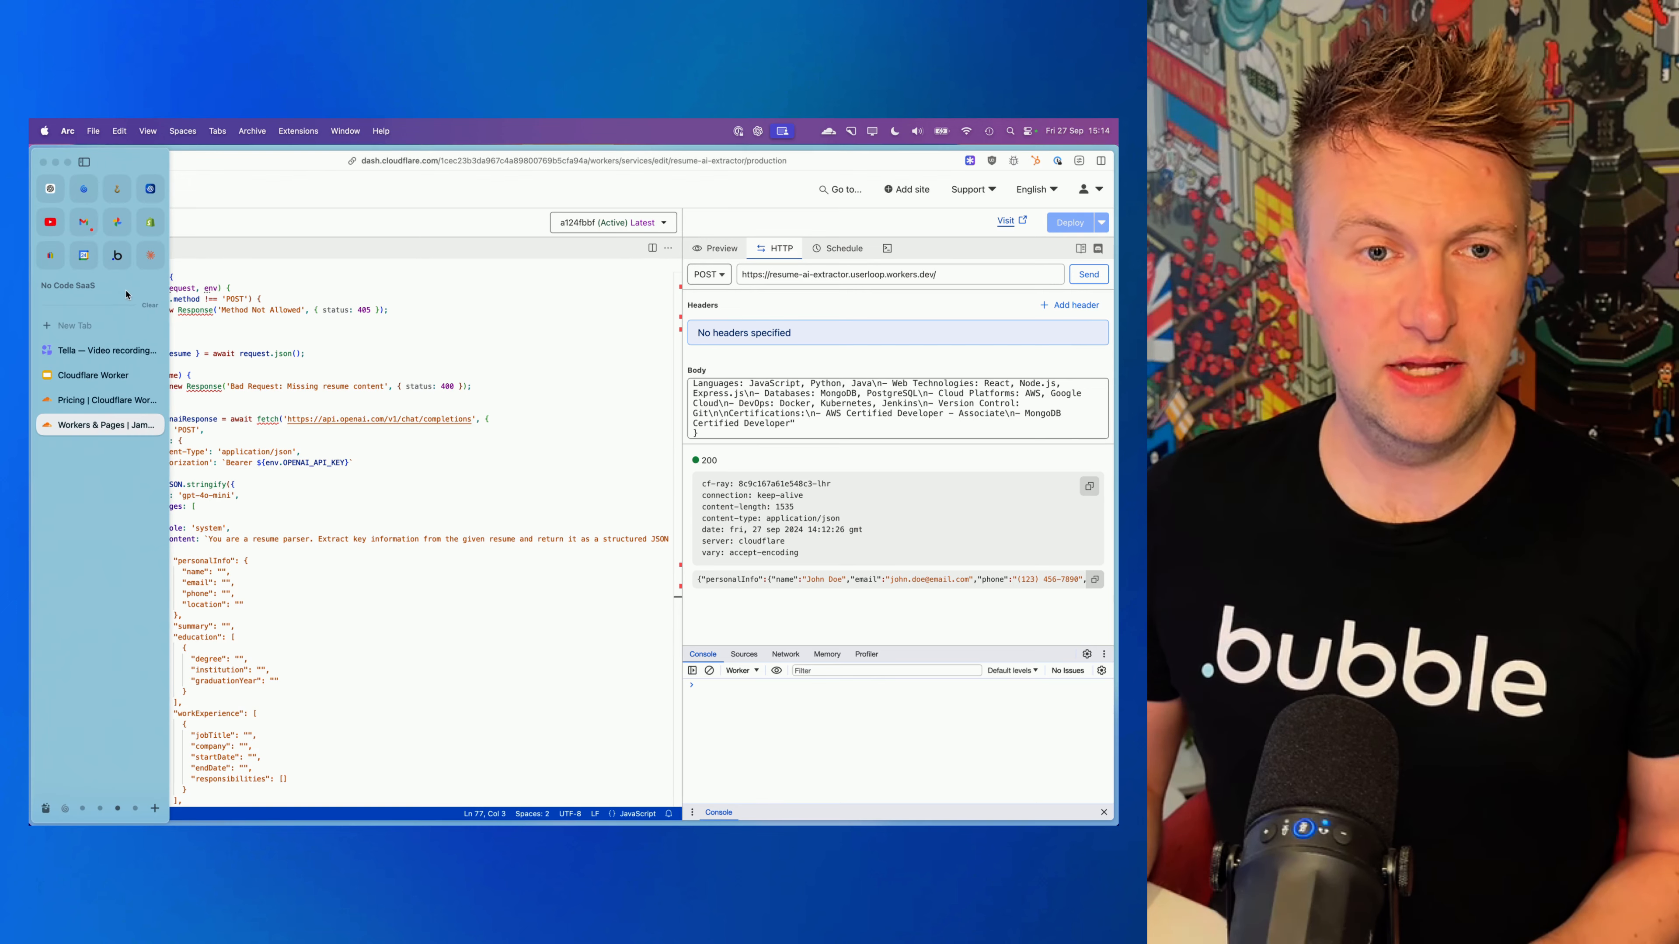
{"action": "left_click", "coordinate": [121, 265]}
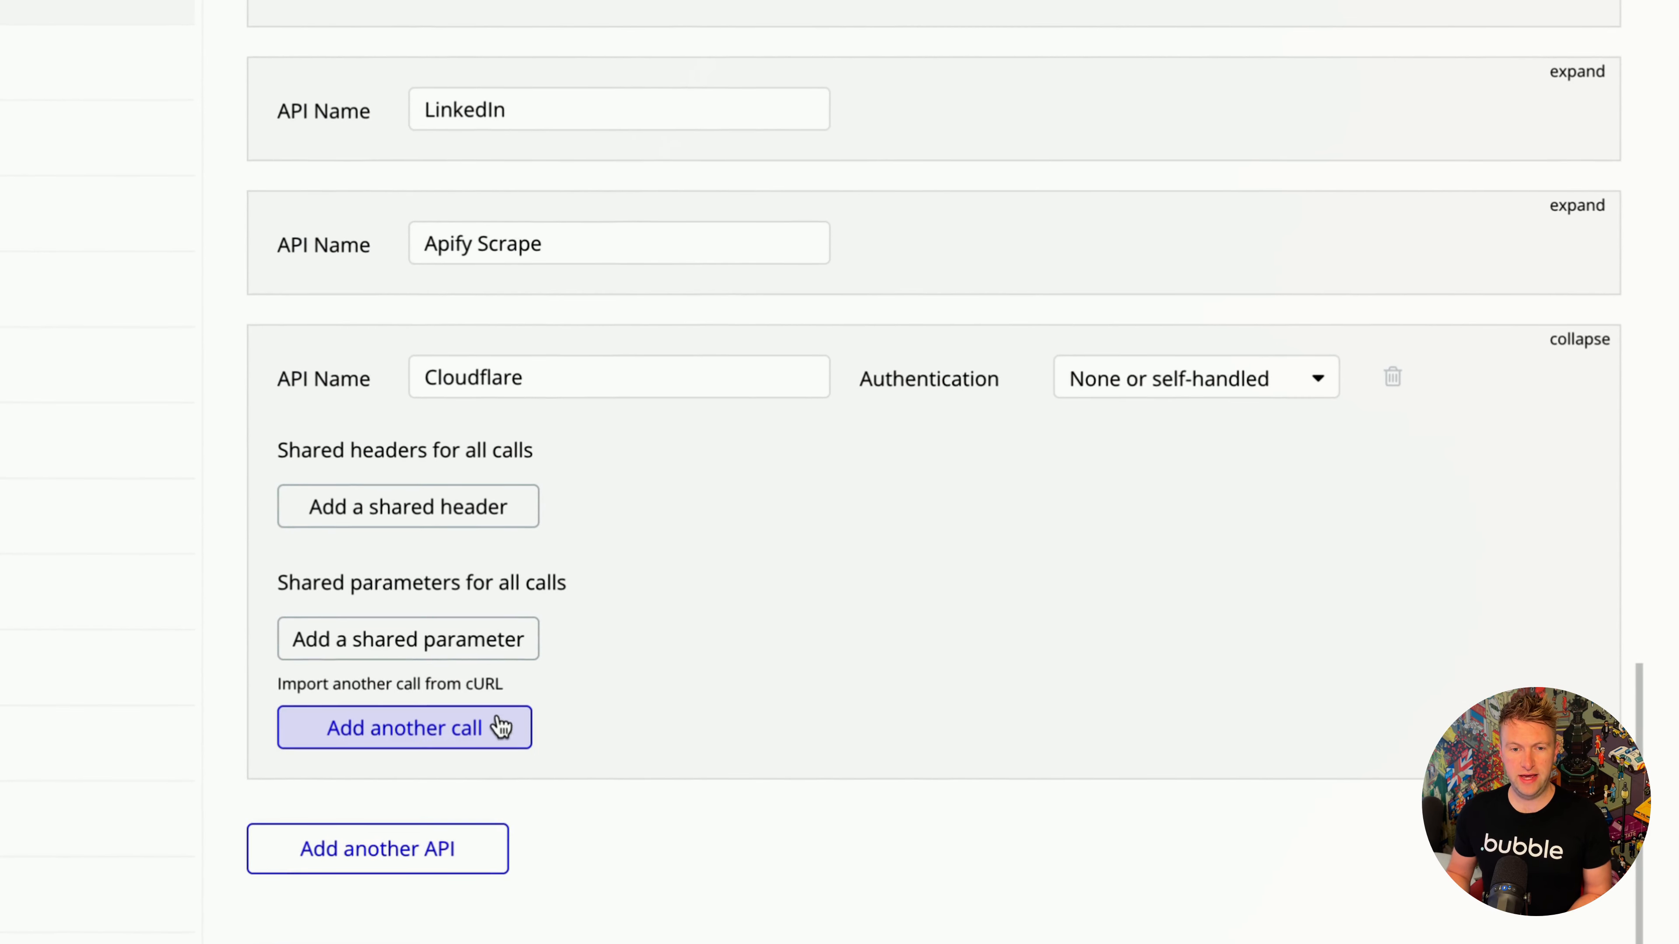
- Add another call to the Cloudflare API in the API Connector and name it "Resume Extractor"
{"action": "left_click", "coordinate": [404, 744]}
{"action": "scroll", "coordinate": [952, 642], "scroll_direction": "down", "scroll_amount": 5}
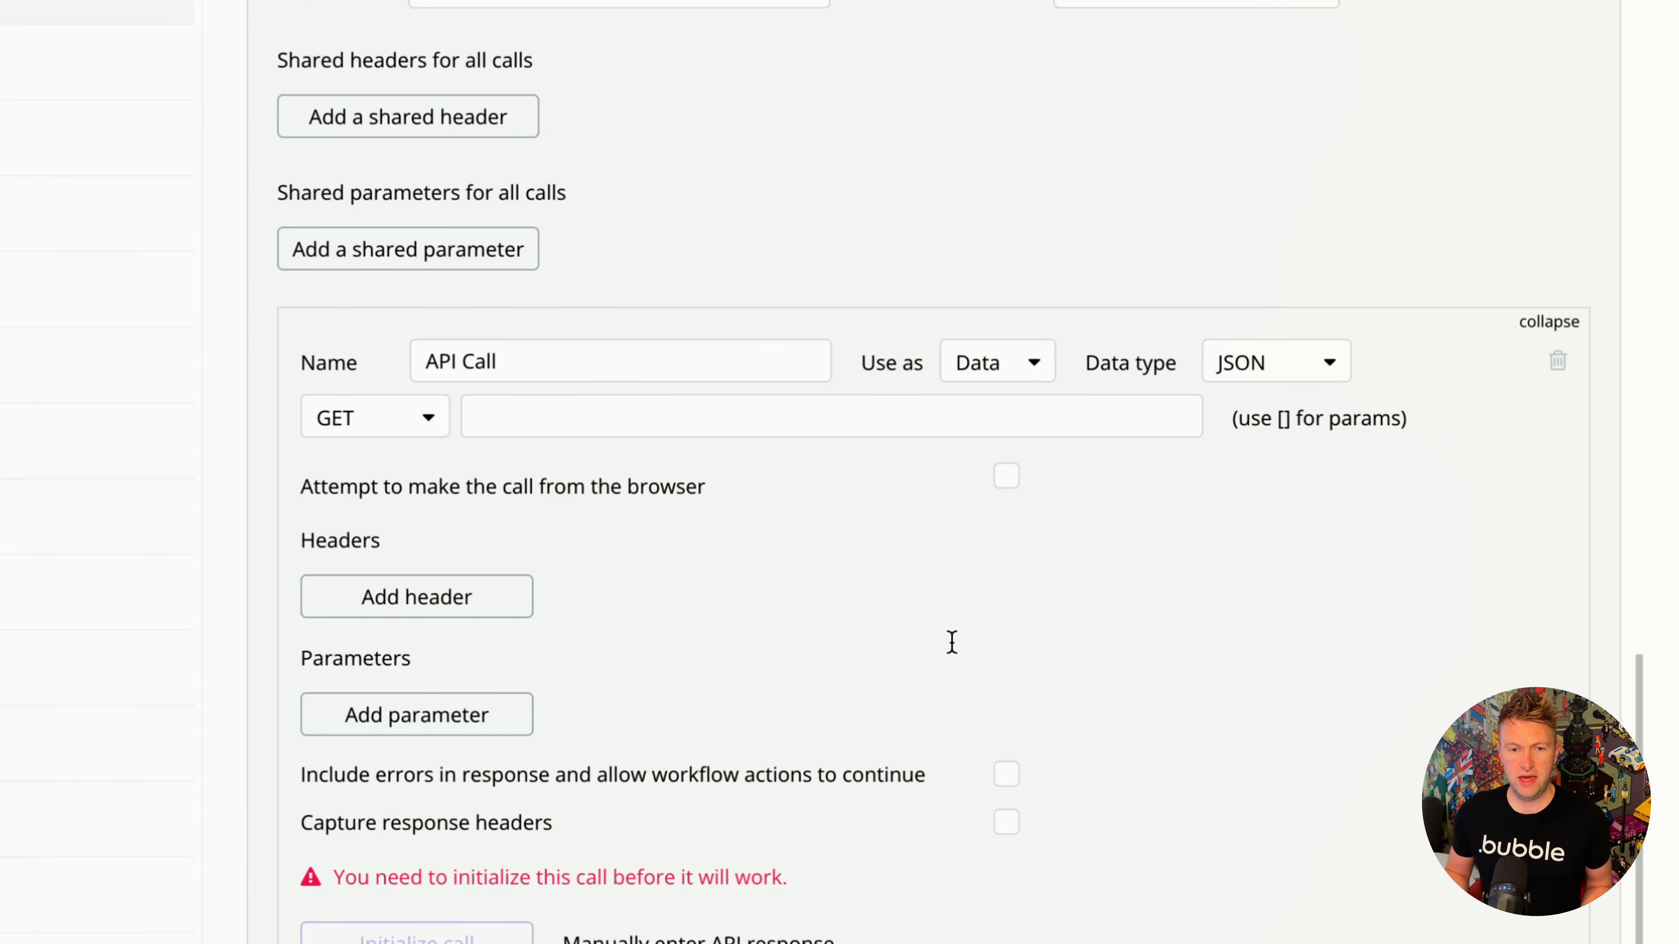
{"action": "triple_click", "coordinate": [614, 351]}
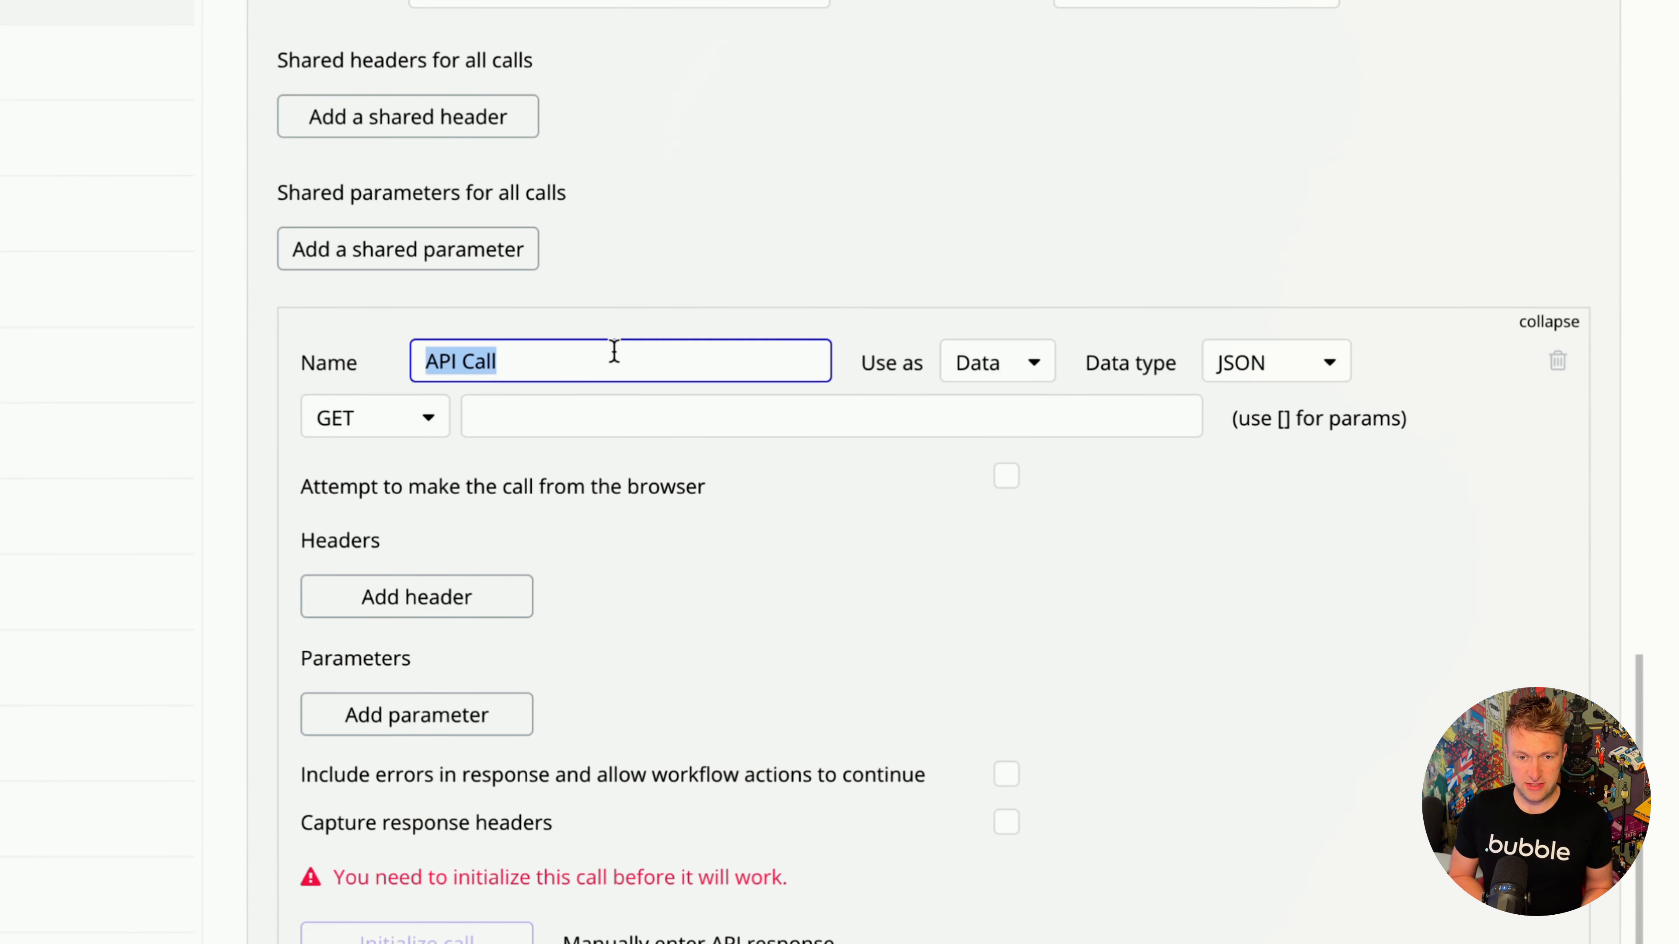
{"action": "type", "text": "Resume"}
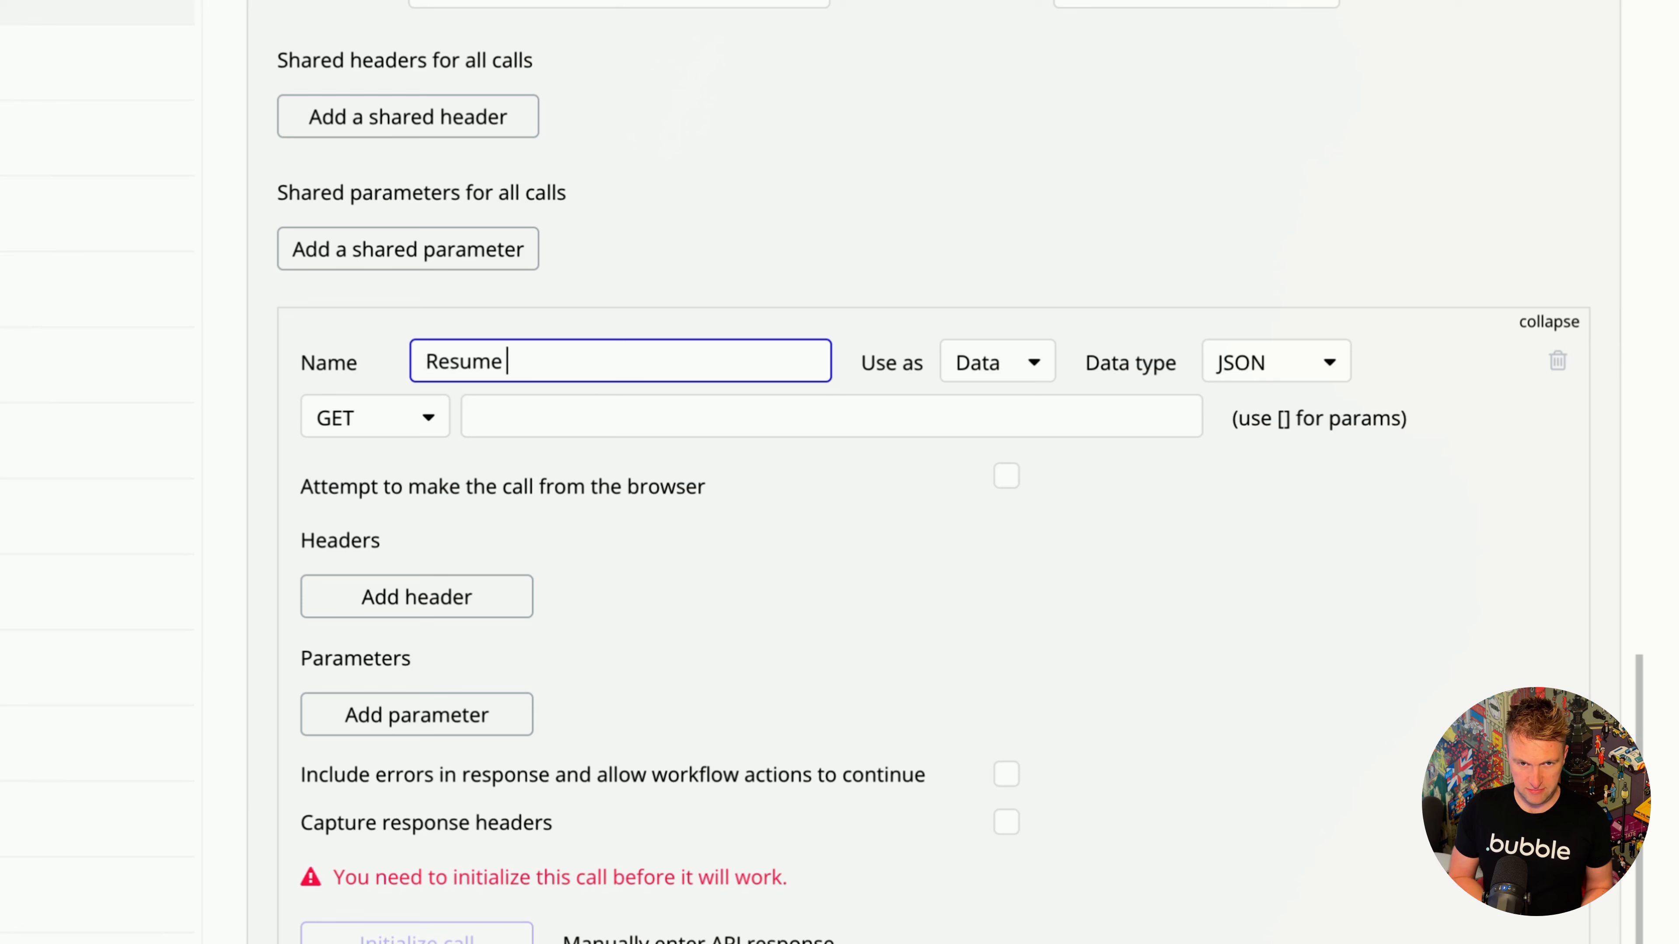
{"action": "type", "text": " Extractor"}
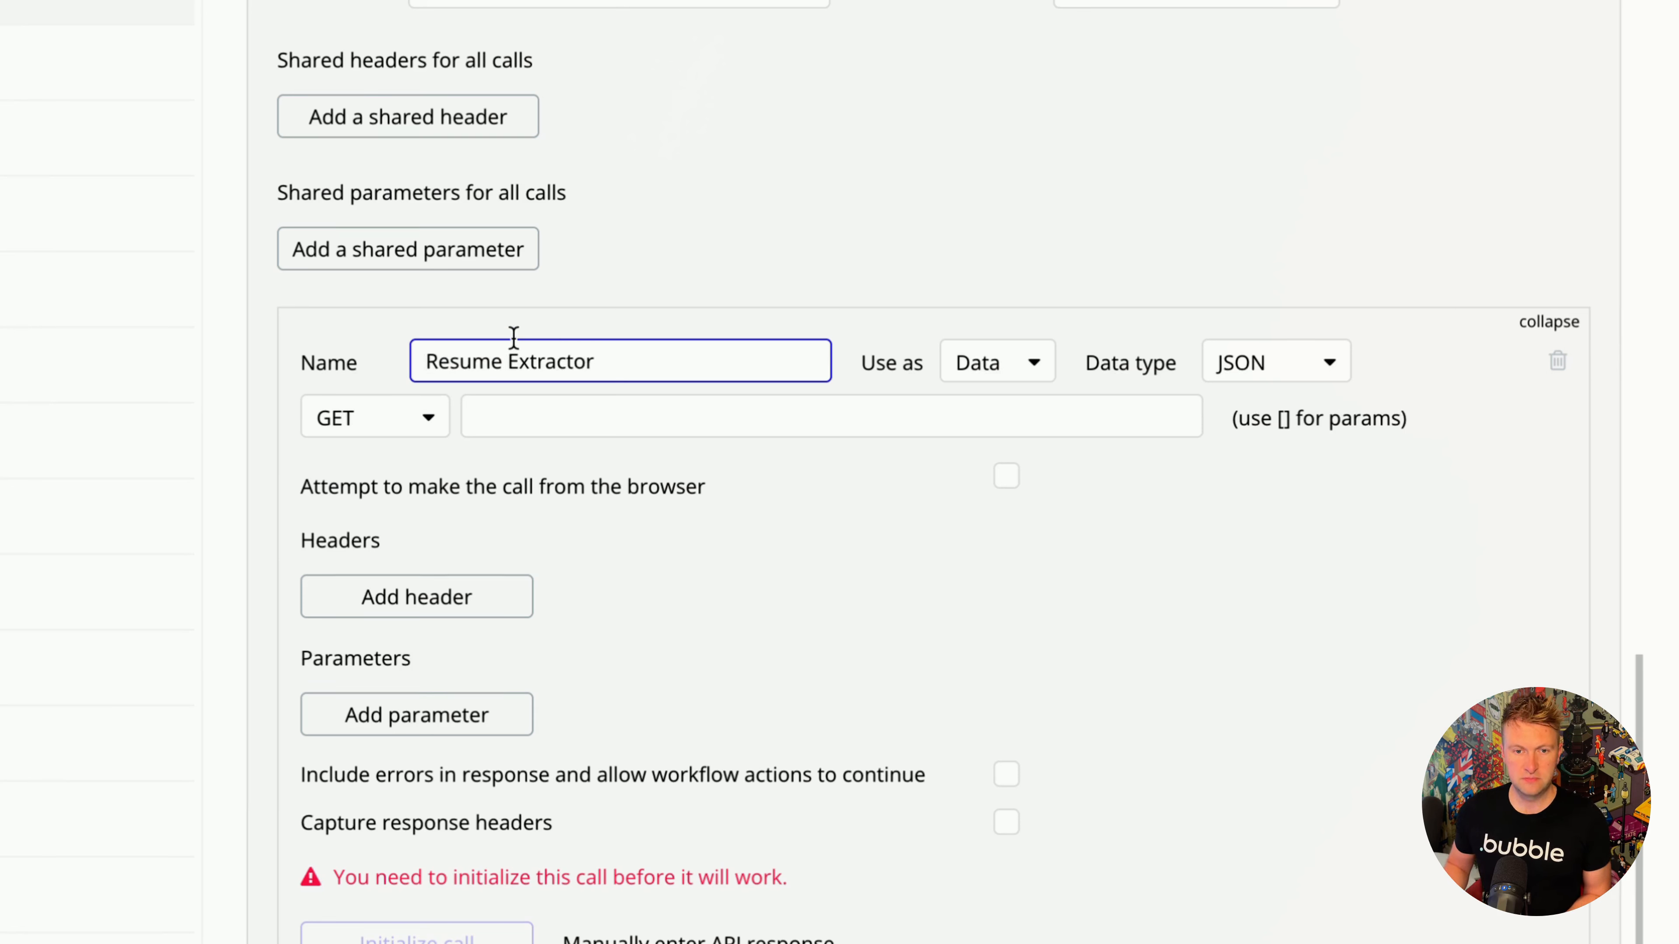
{"action": "left_click", "coordinate": [408, 423]}
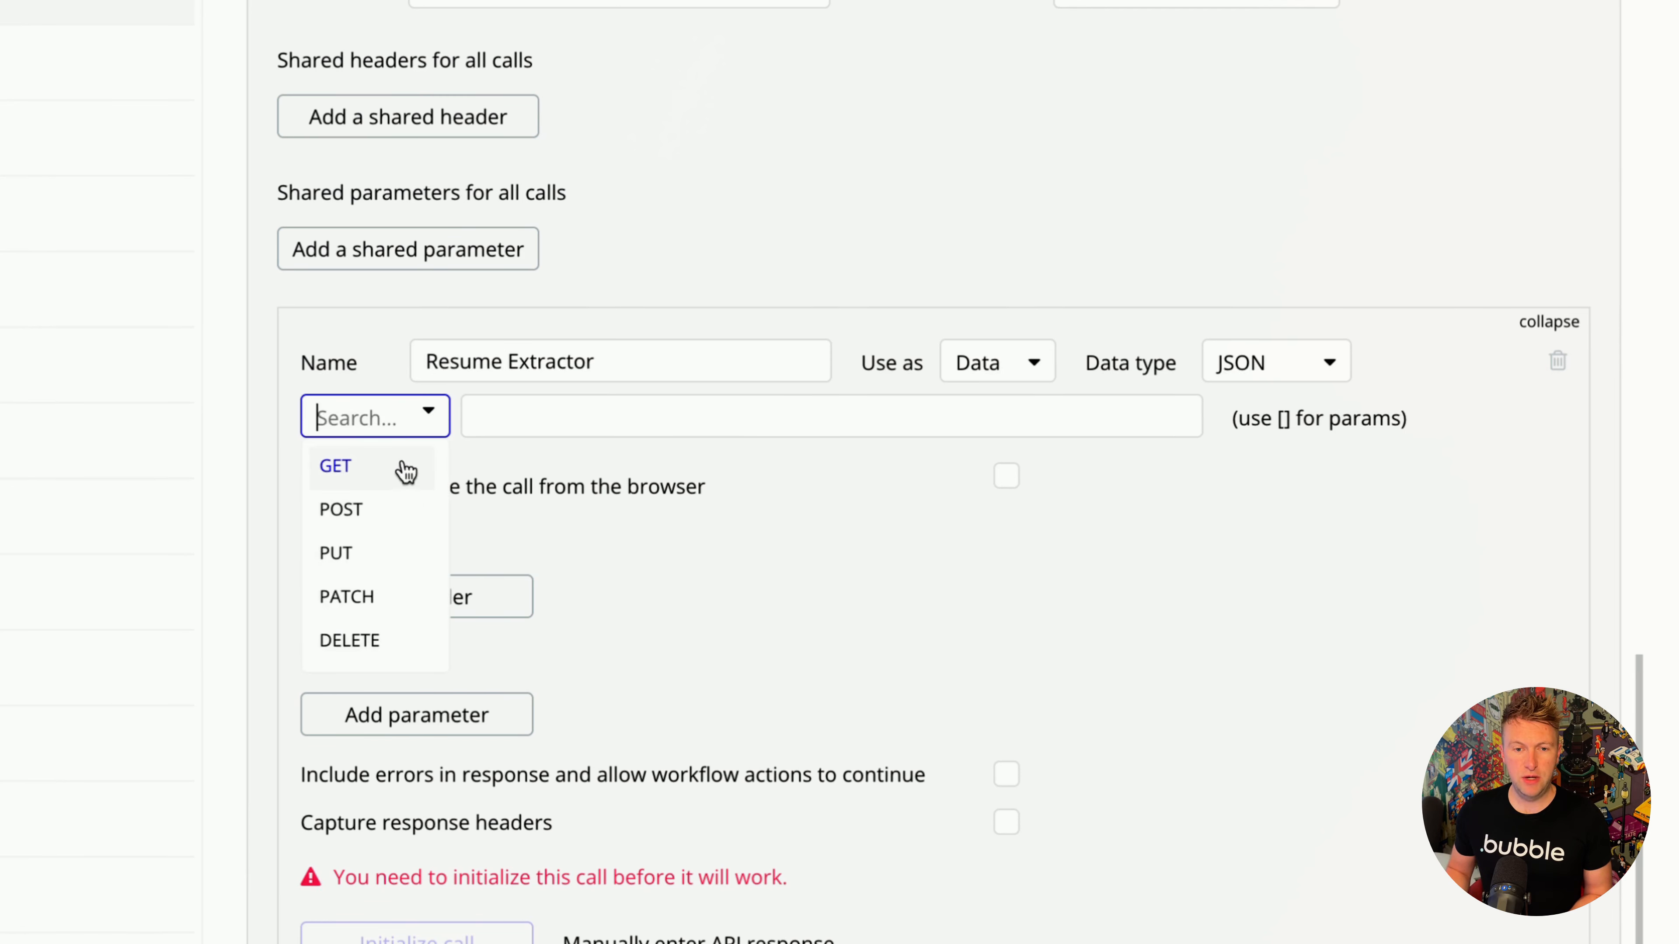
{"action": "left_click", "coordinate": [395, 507]}
{"action": "left_click", "coordinate": [587, 412]}
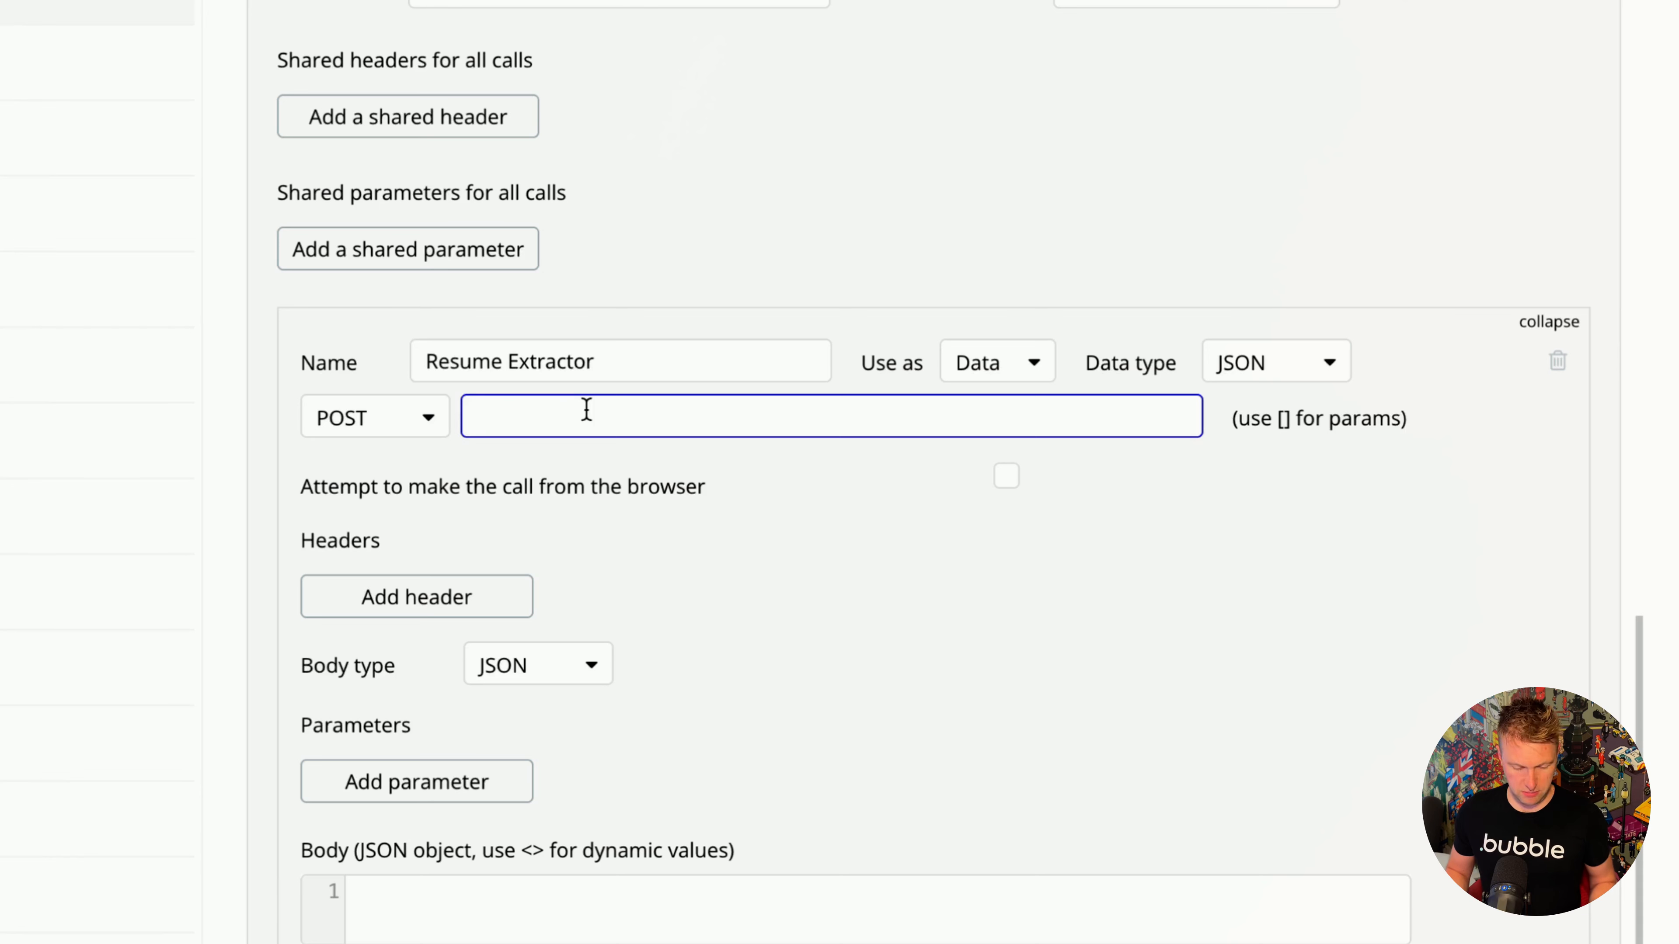
{"action": "key", "text": "ctrl+v"}
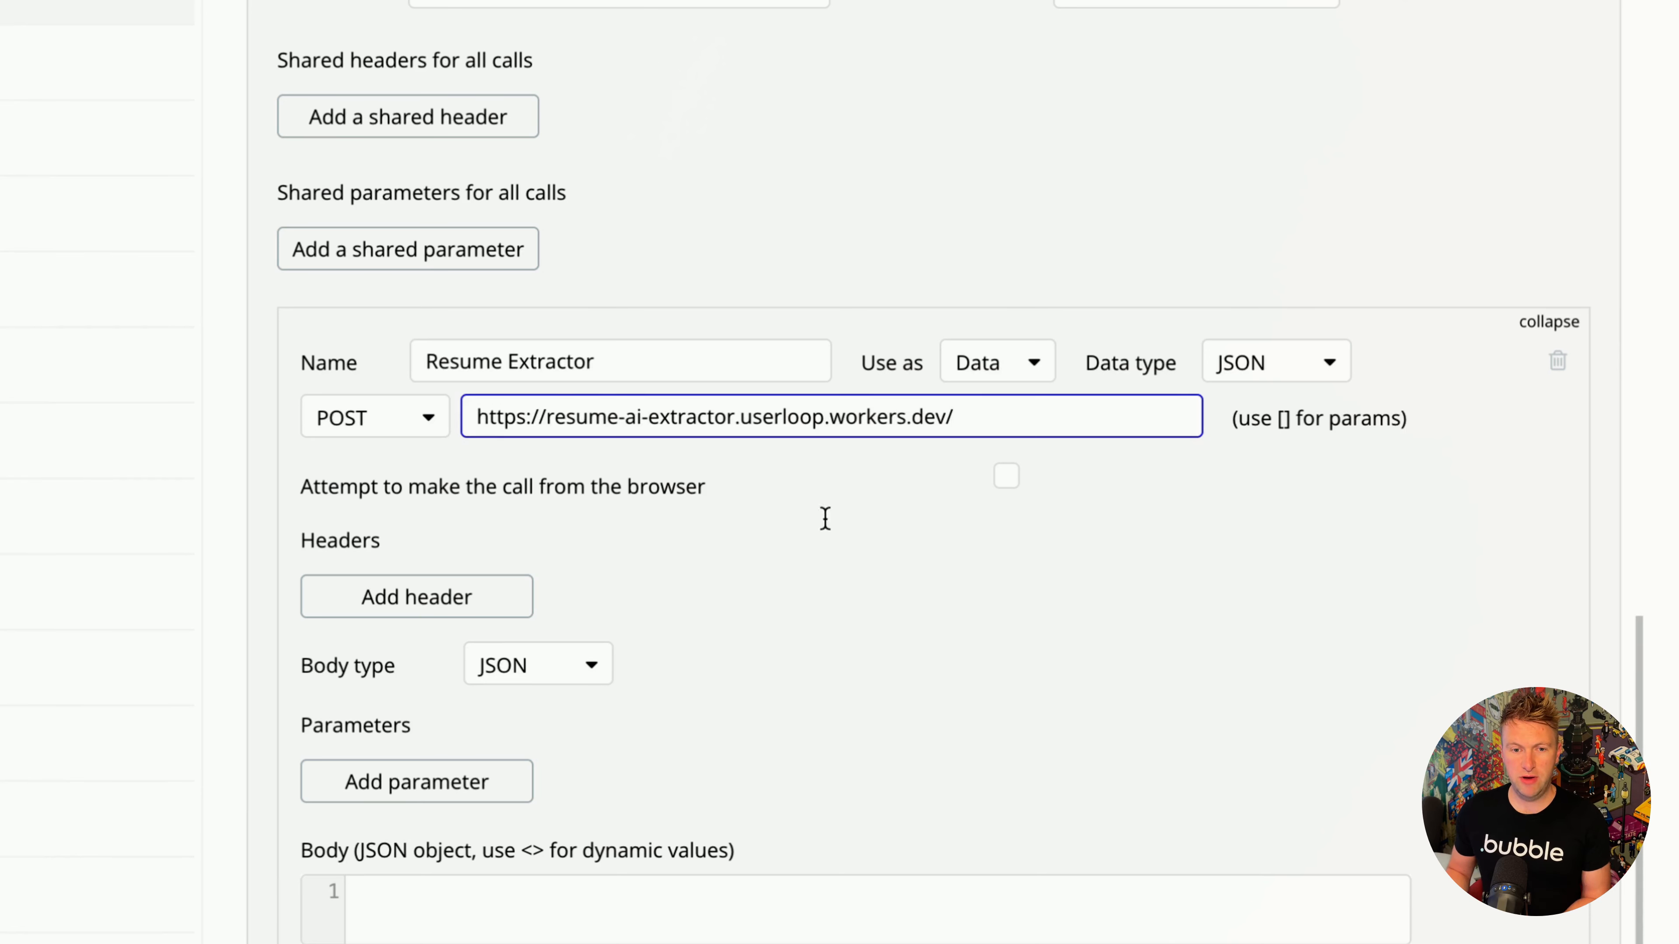
- Copy the sample resume JSON from the Cloudflare test request's body into the Resume Extractor call's JSON body
{"action": "left_click", "coordinate": [767, 782]}
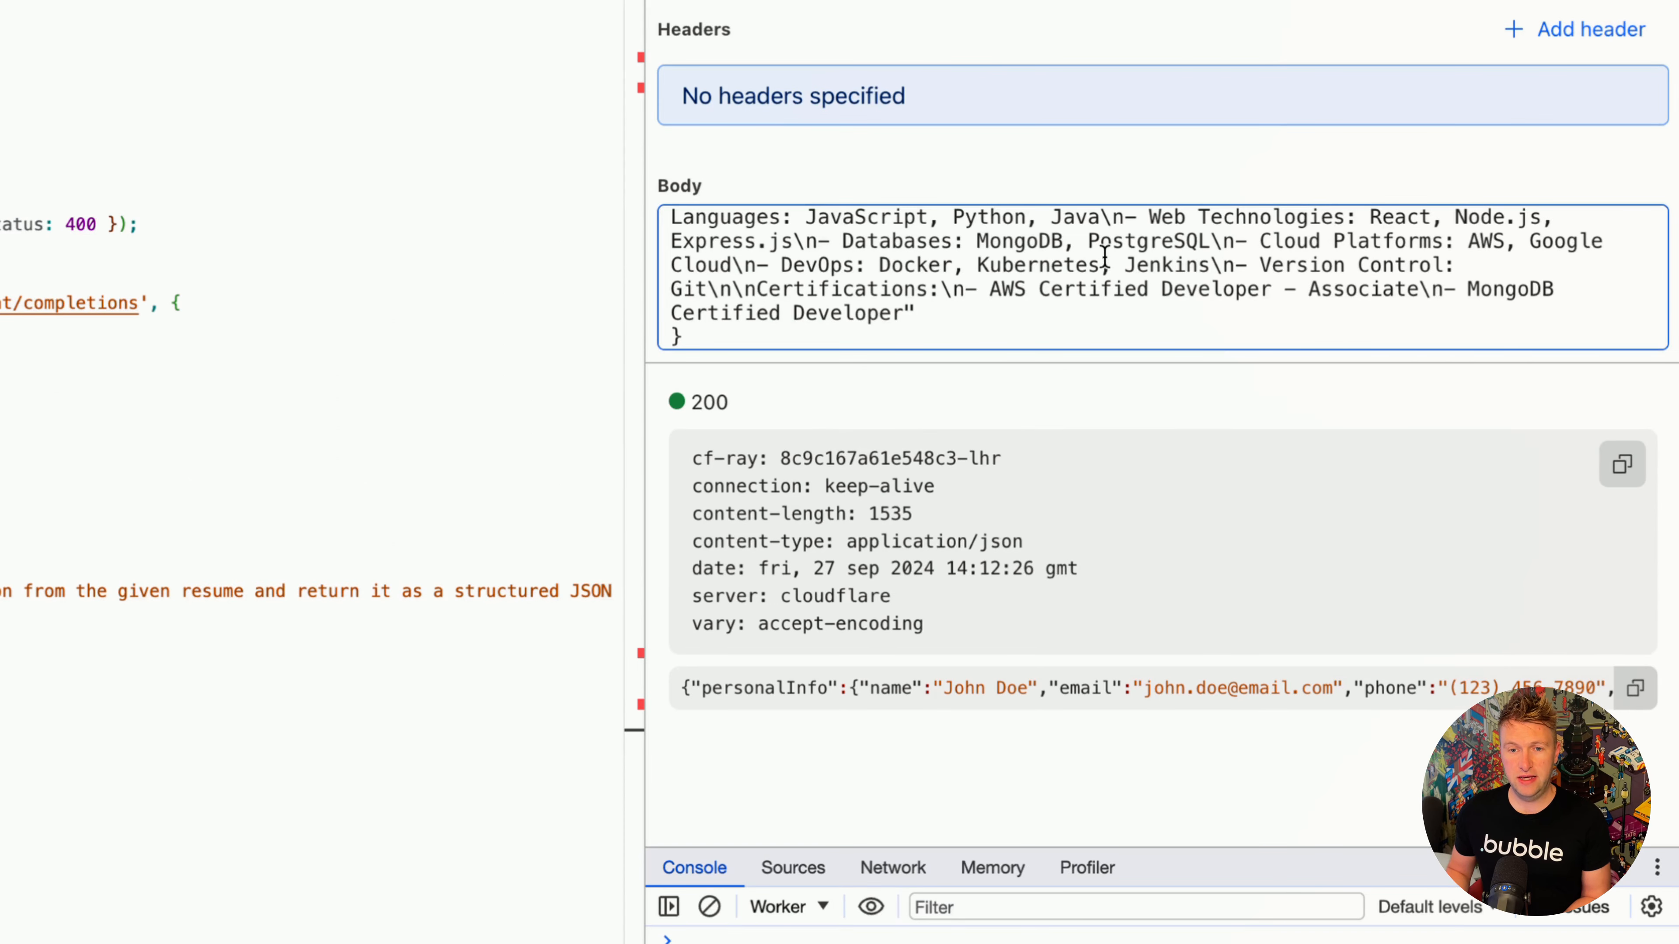
{"action": "triple_click", "coordinate": [1104, 261]}
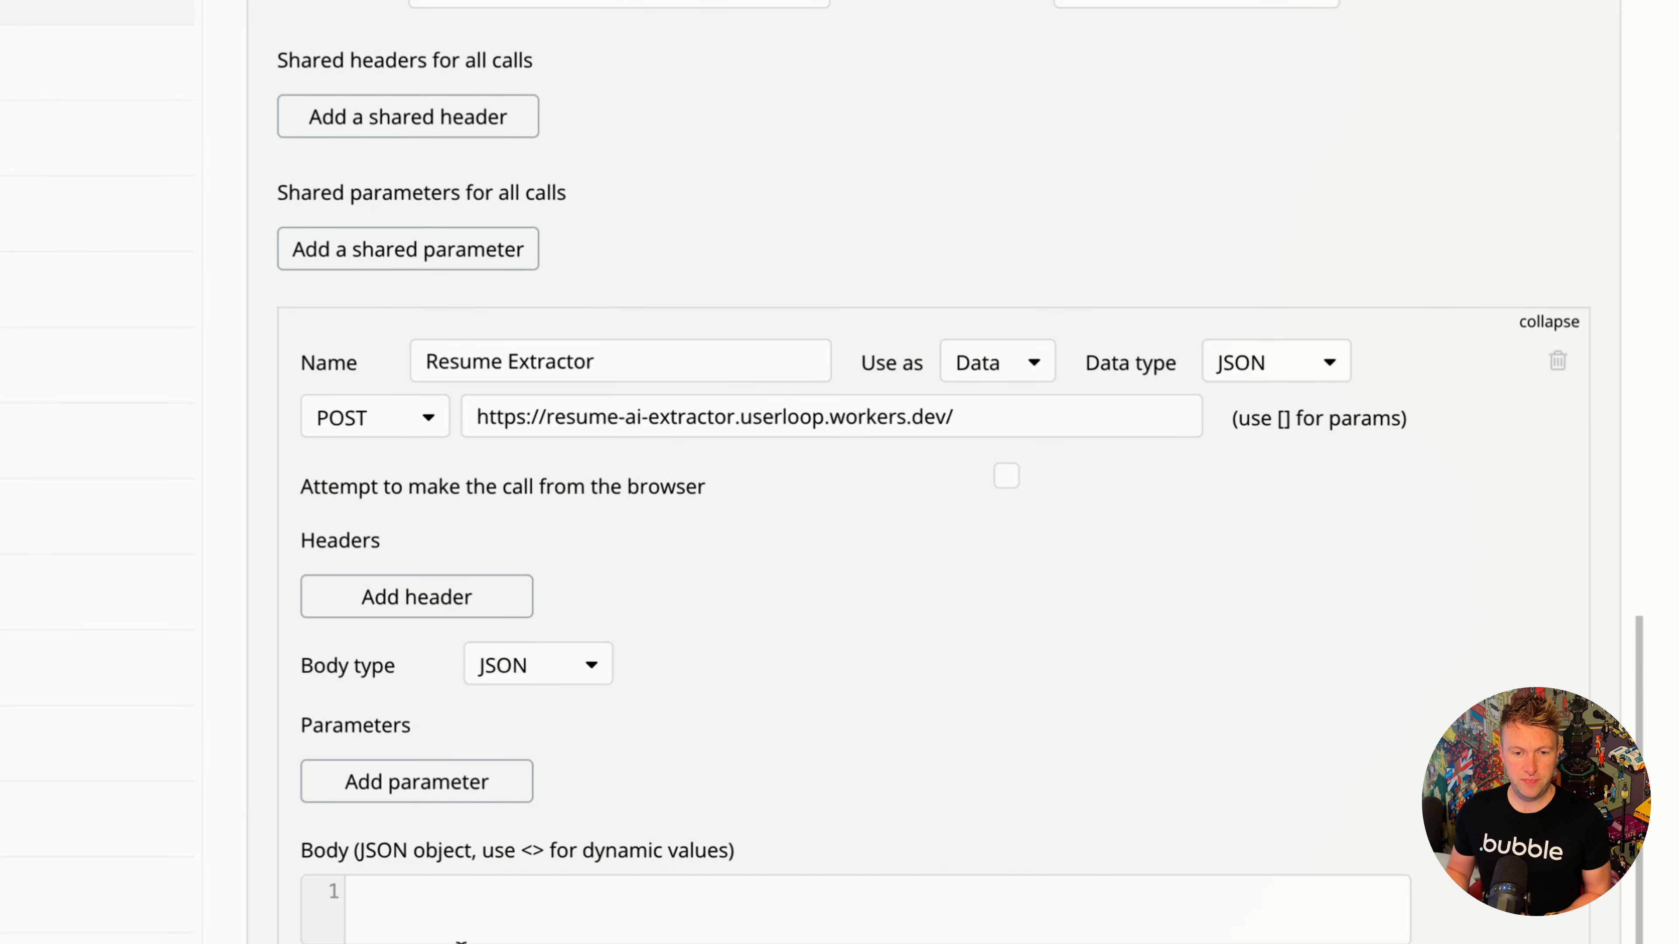
{"action": "left_click", "coordinate": [469, 919]}
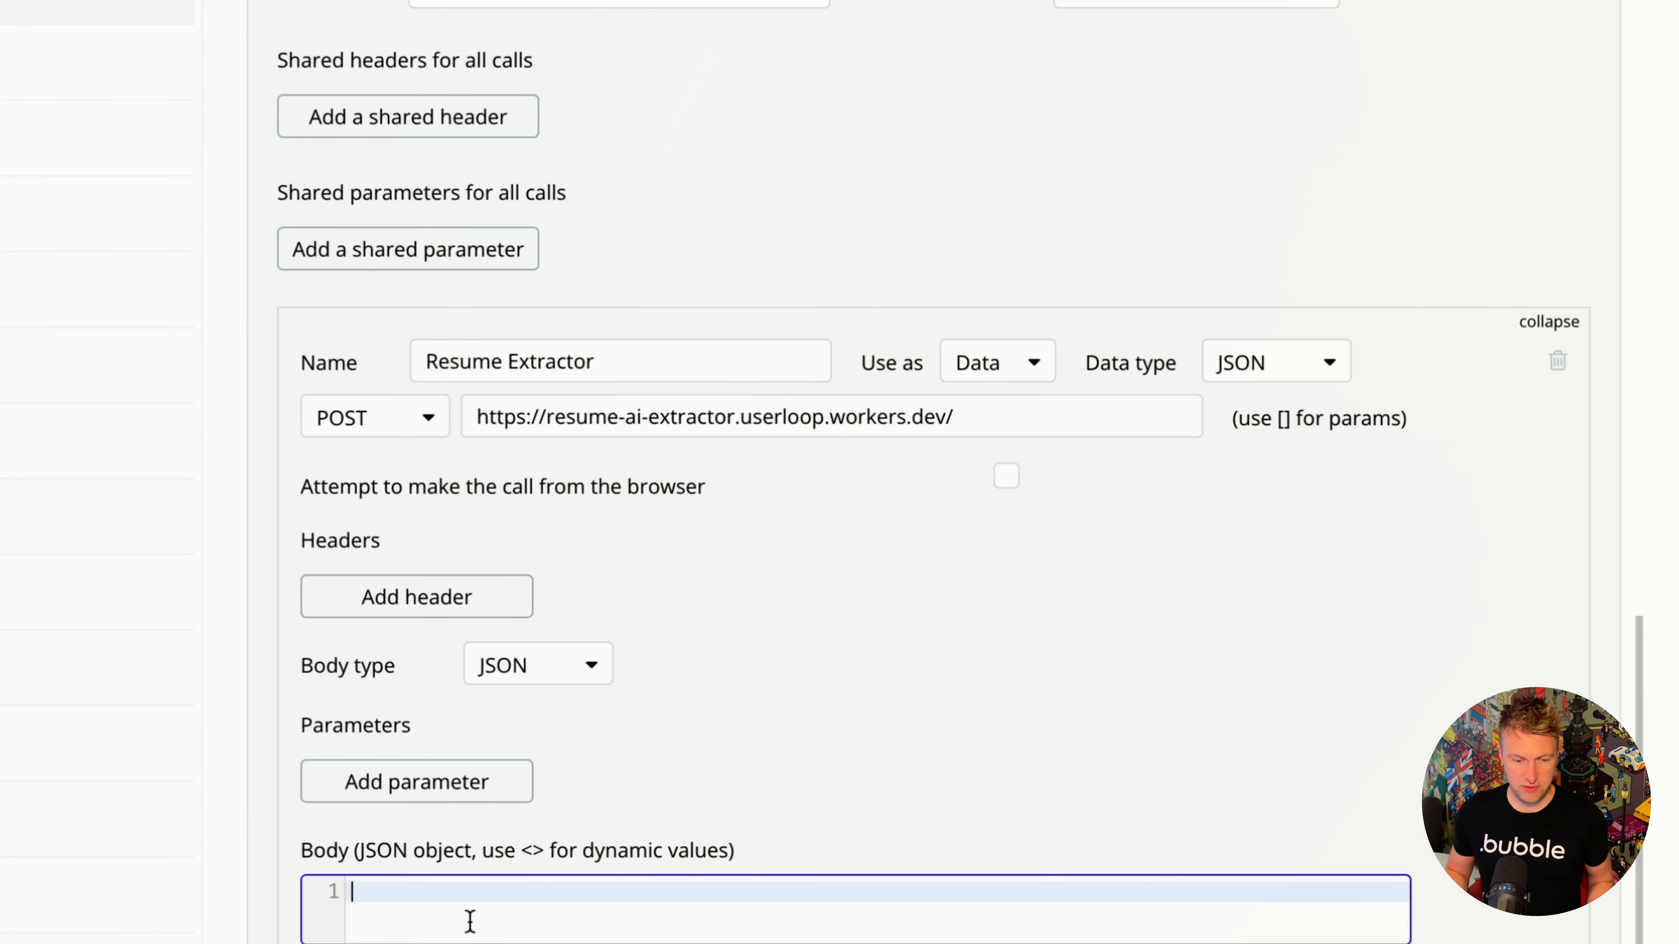
{"action": "key", "text": "ctrl+v"}
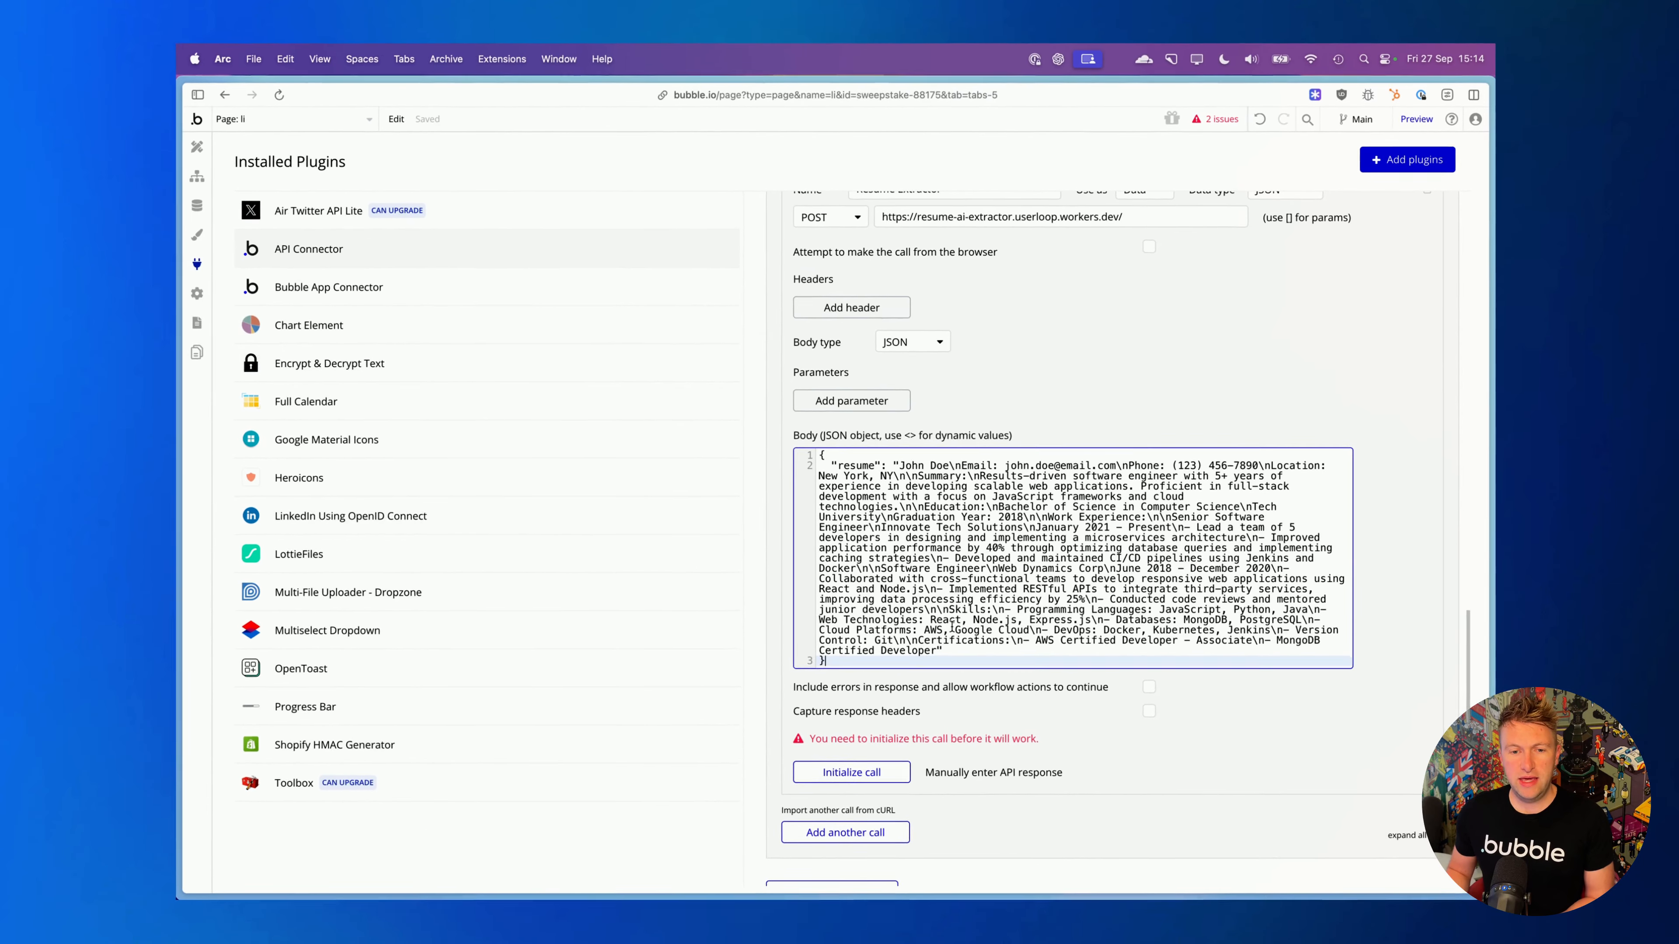
- Initialize the Resume Extractor call, review the field types of its response and save them
{"action": "left_click", "coordinate": [859, 770]}
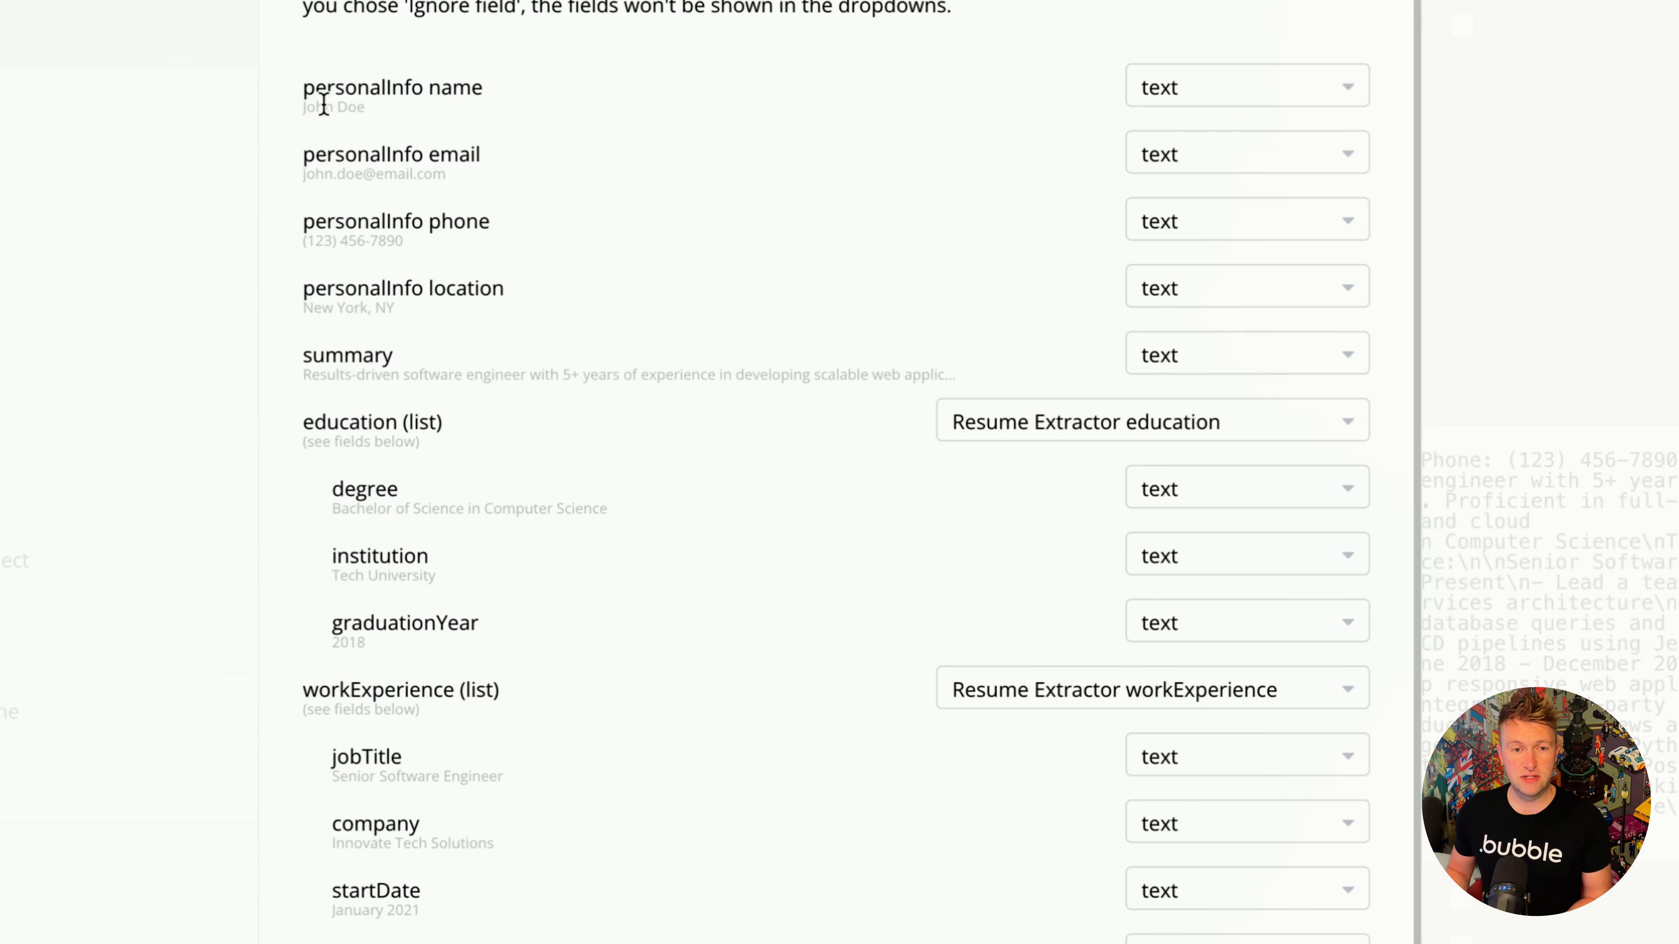
{"action": "scroll", "coordinate": [355, 482], "scroll_direction": "down", "scroll_amount": 2}
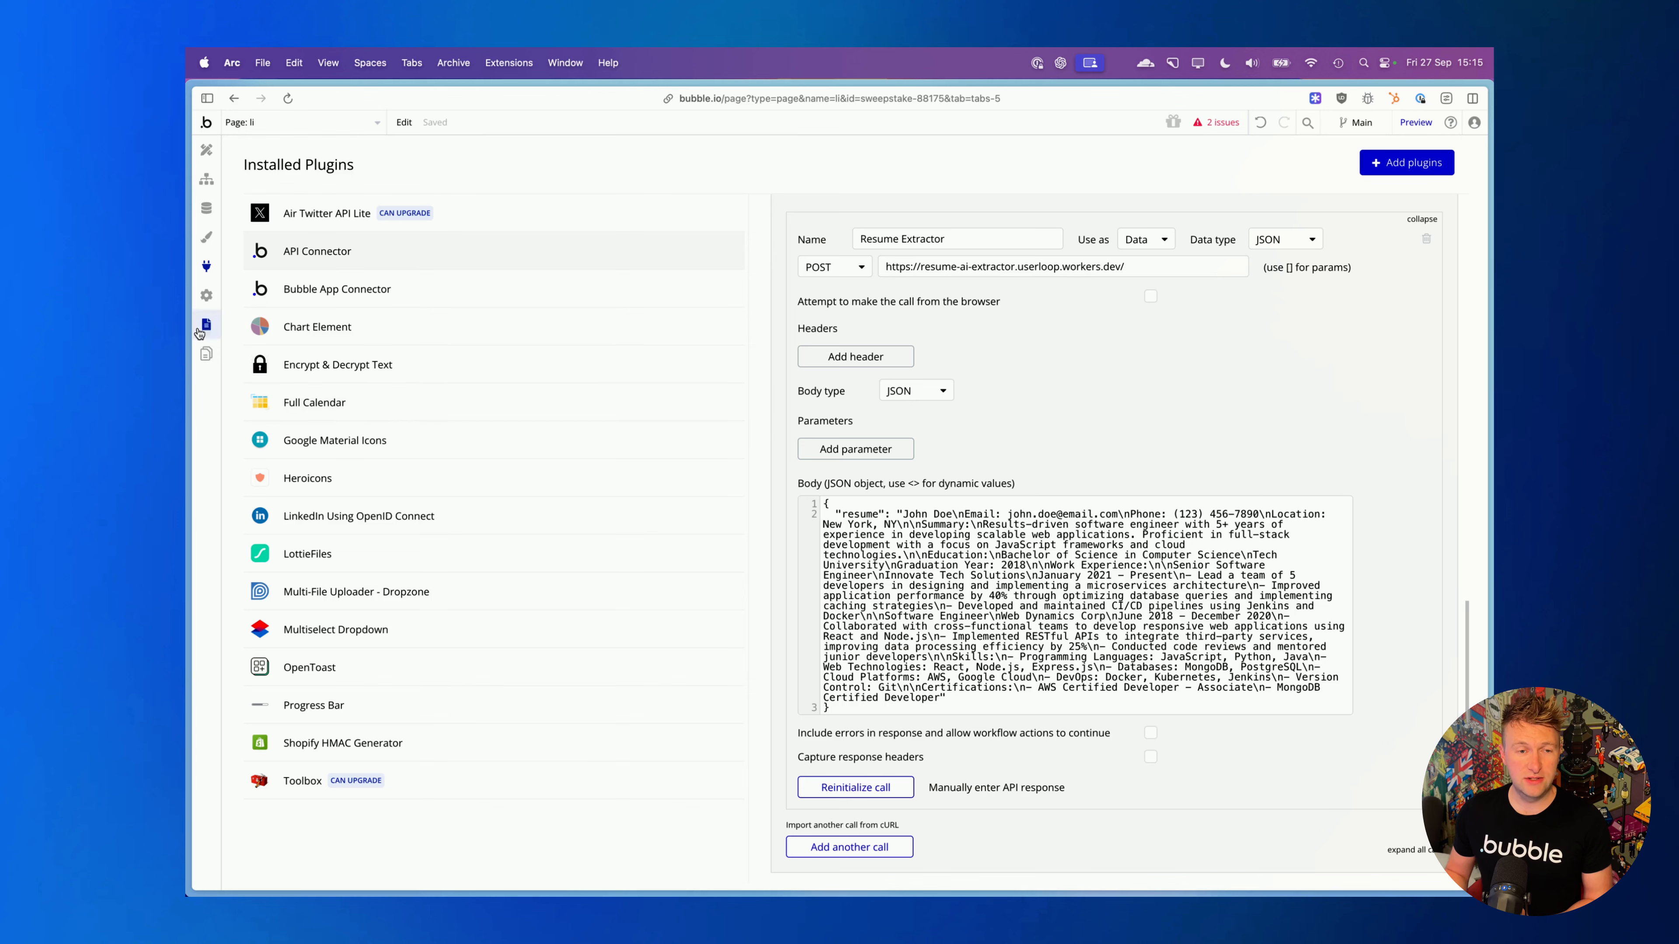
- Switch back to the Cloudflare worker editor and look over the whole worker.js code once more
{"action": "mouse_move", "coordinate": [189, 324]}
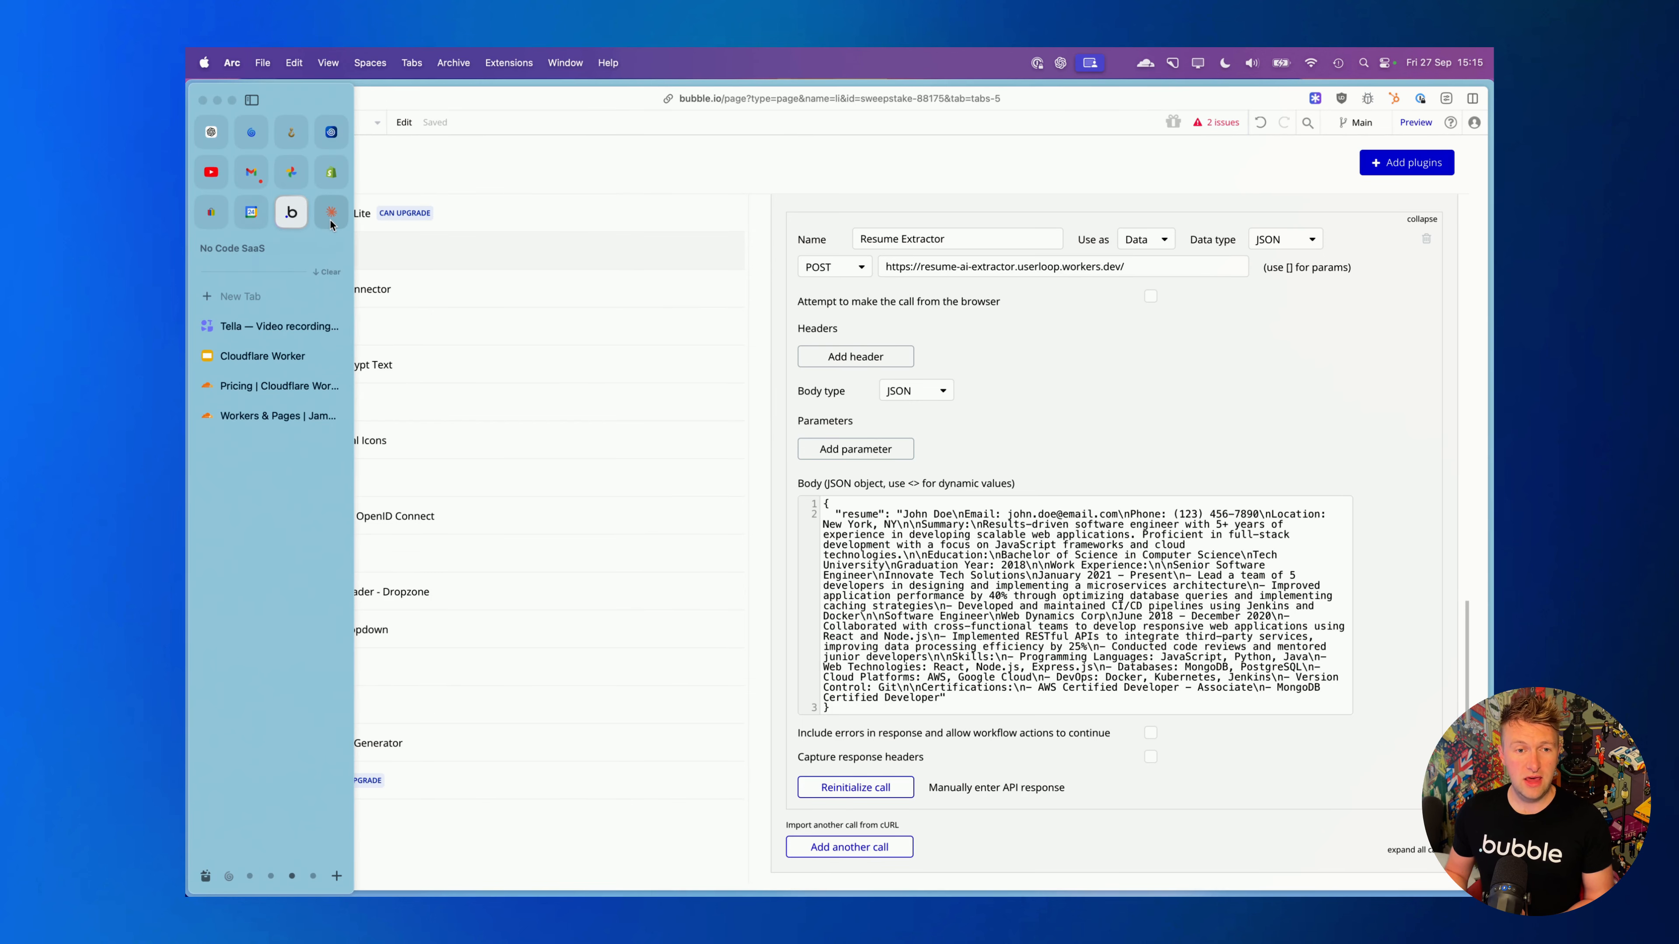
{"action": "left_click", "coordinate": [278, 415]}
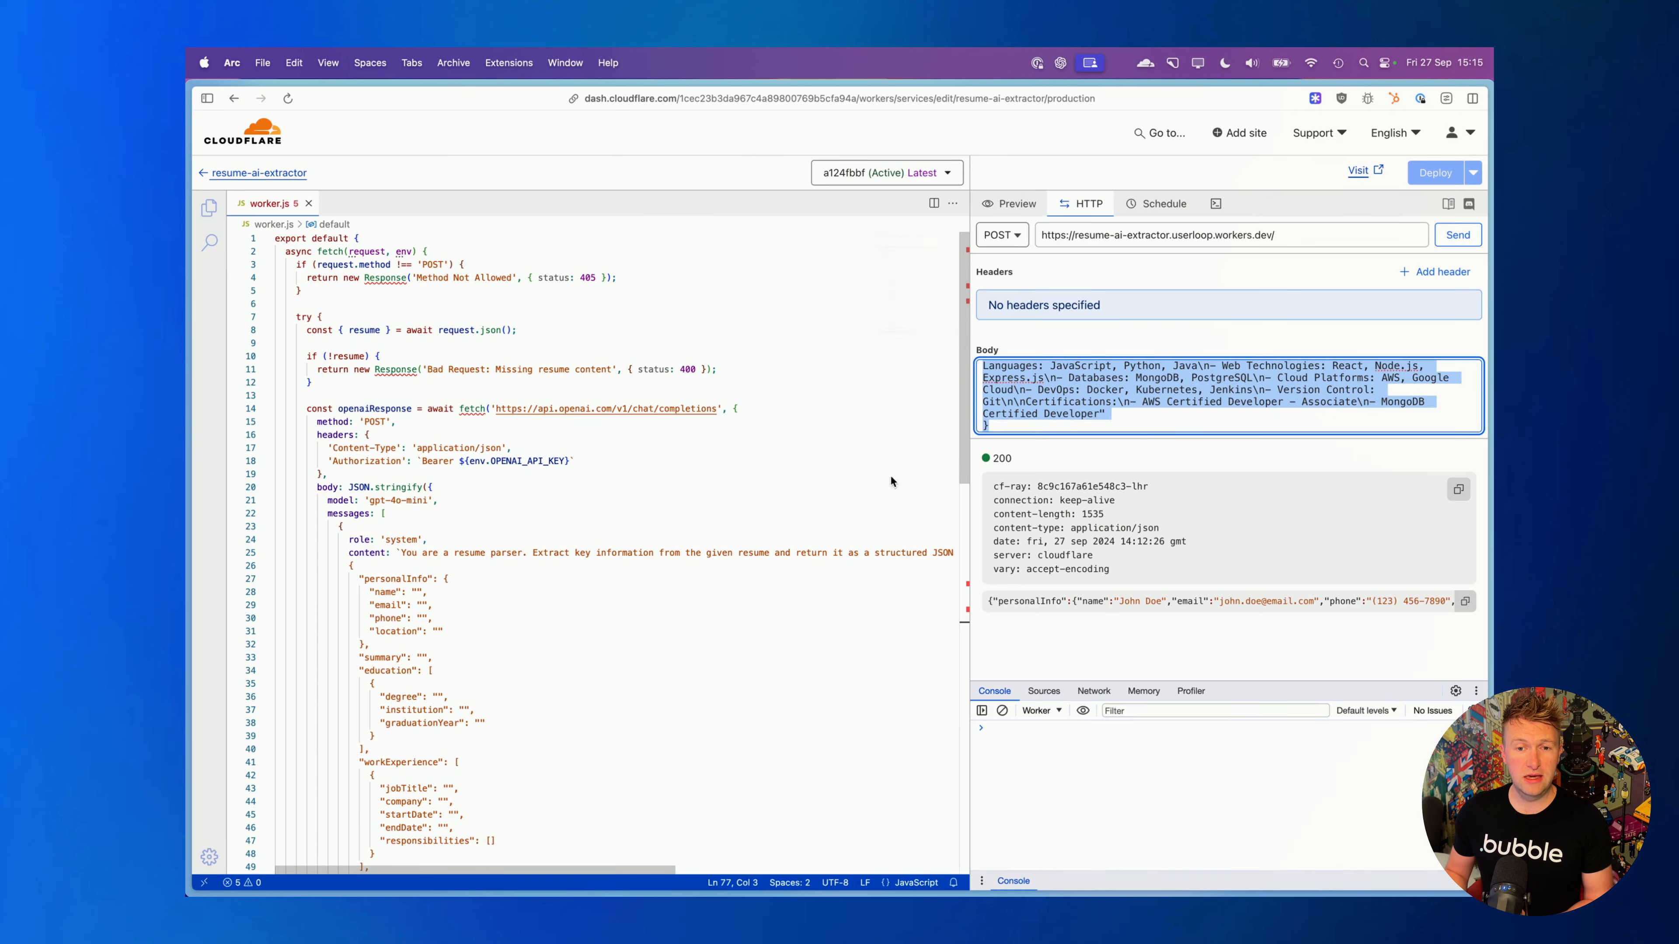
{"action": "scroll", "coordinate": [804, 489], "scroll_direction": "down", "scroll_amount": 6}
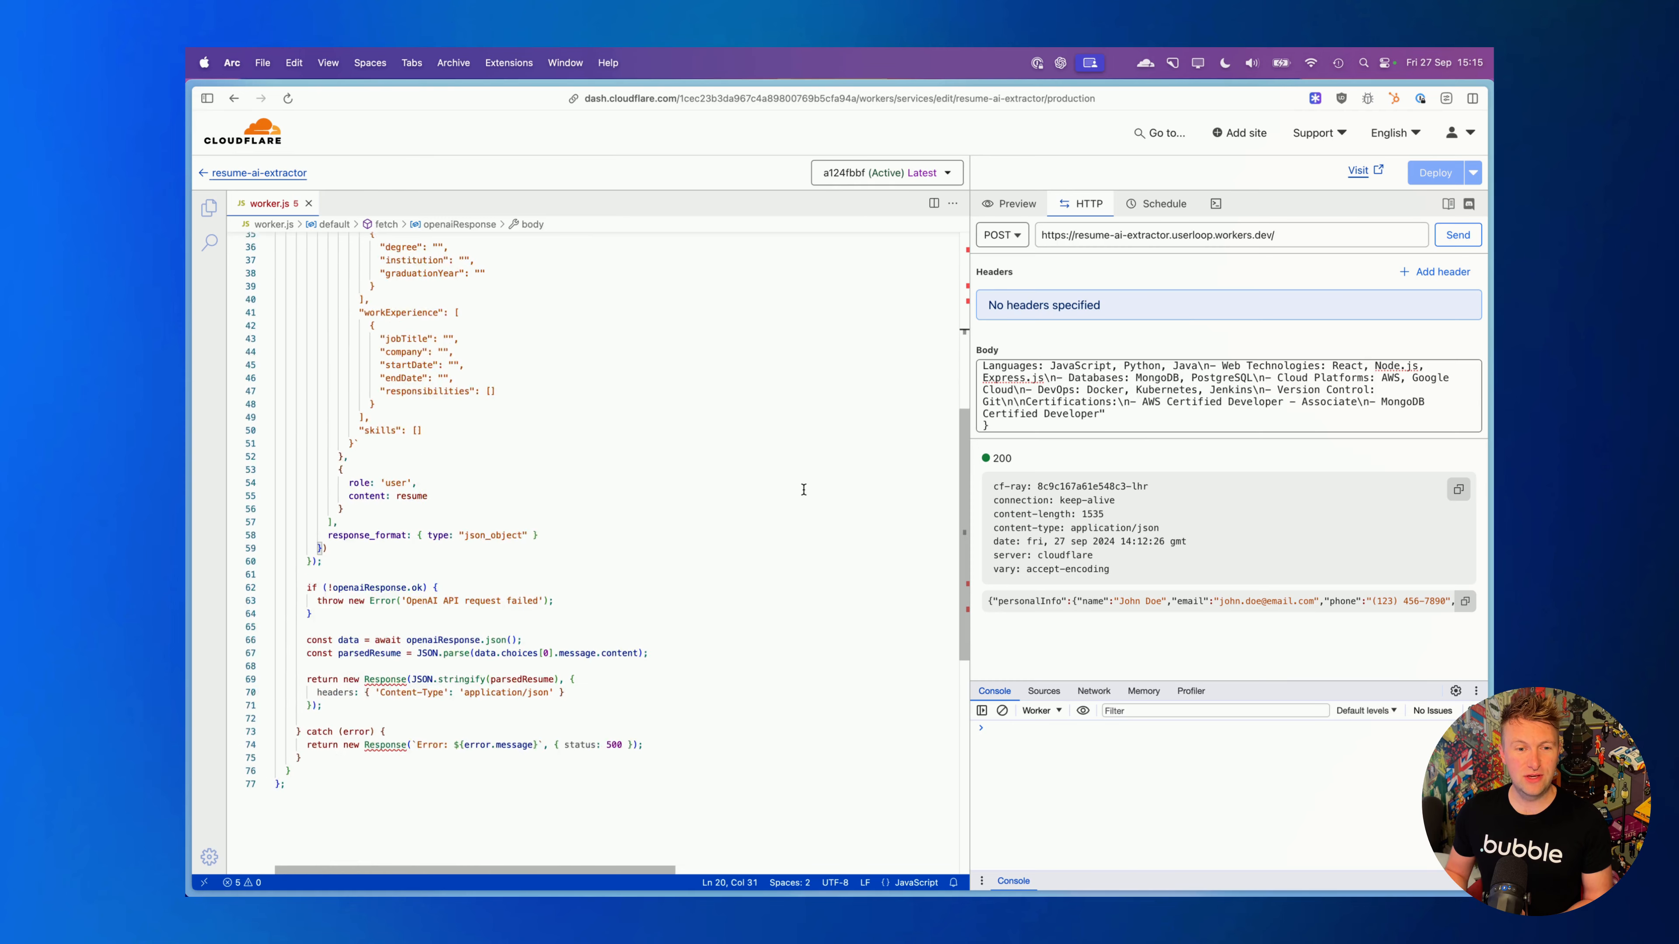
{"action": "scroll", "coordinate": [803, 489], "scroll_direction": "up", "scroll_amount": 6}
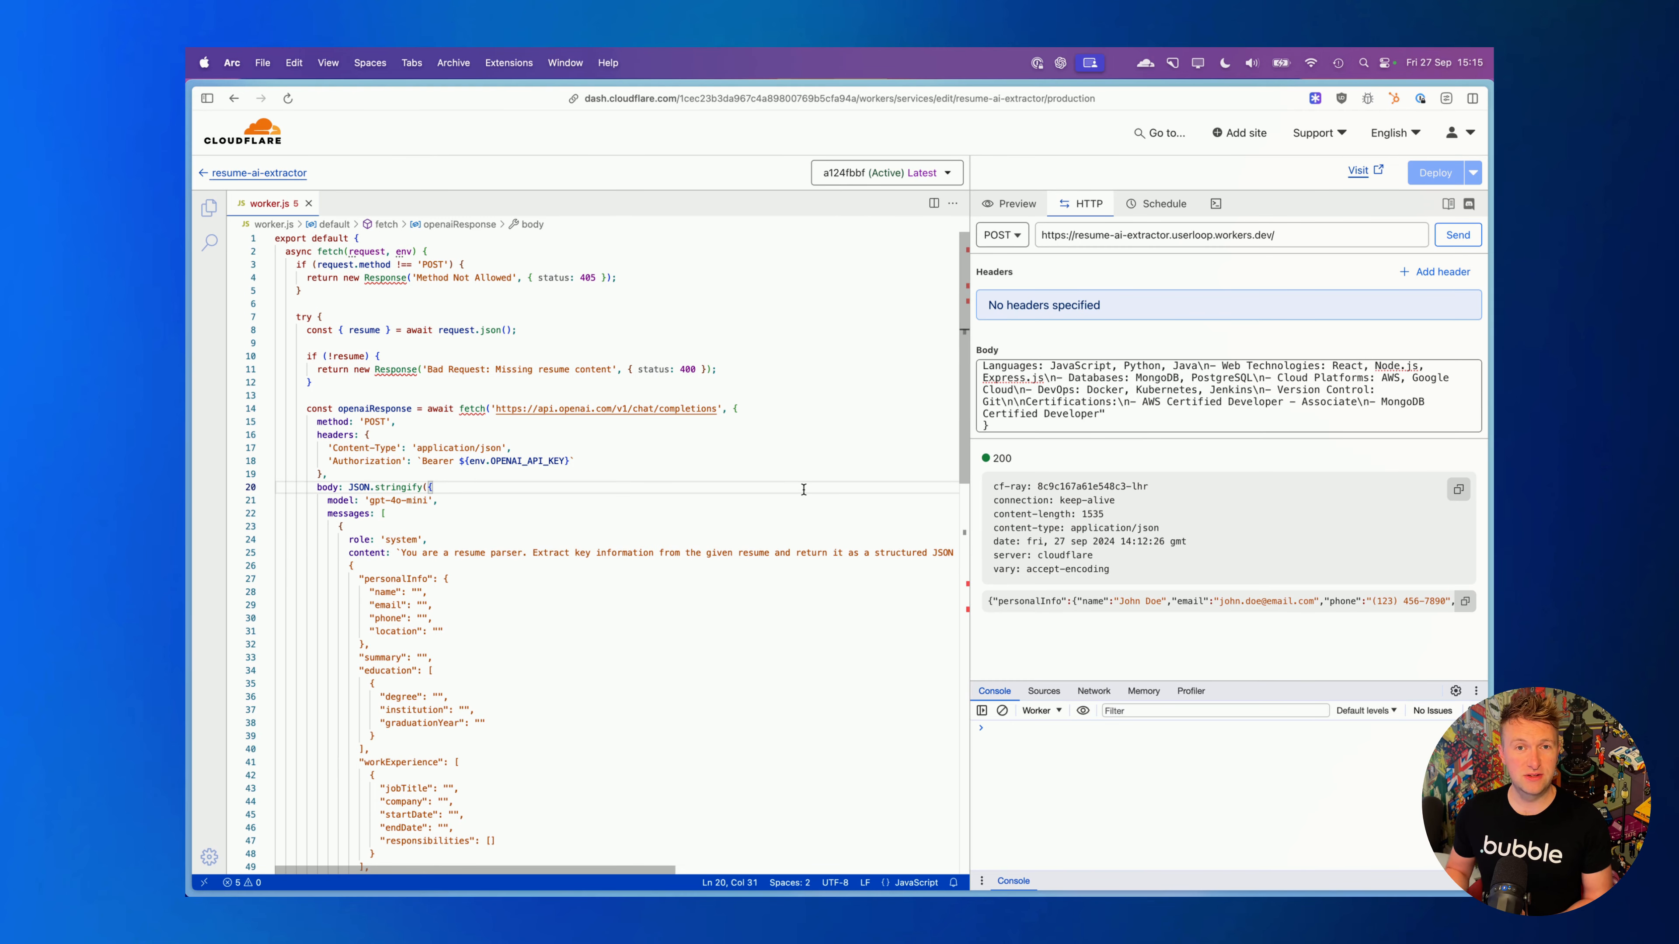